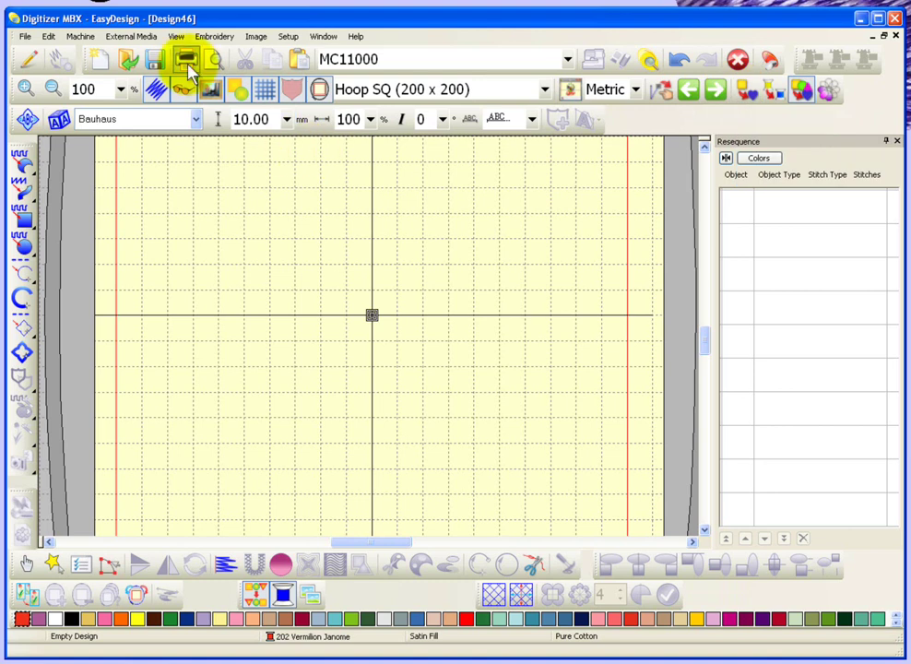
# Open the Beach design from the Embroidery Album and zoom it to fit the view
pyautogui.click(129, 62)
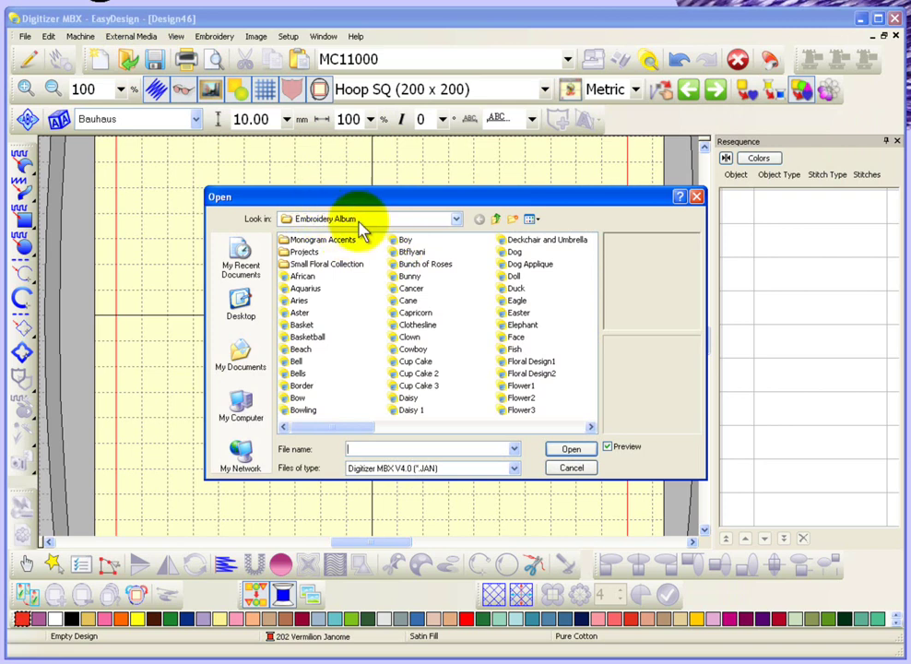
pyautogui.click(304, 350)
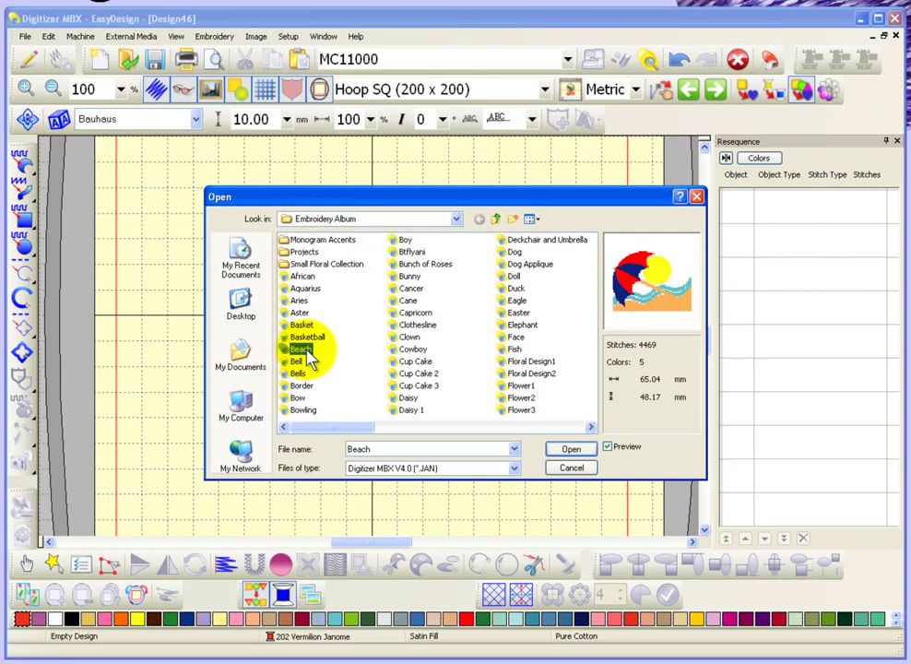
pyautogui.click(572, 449)
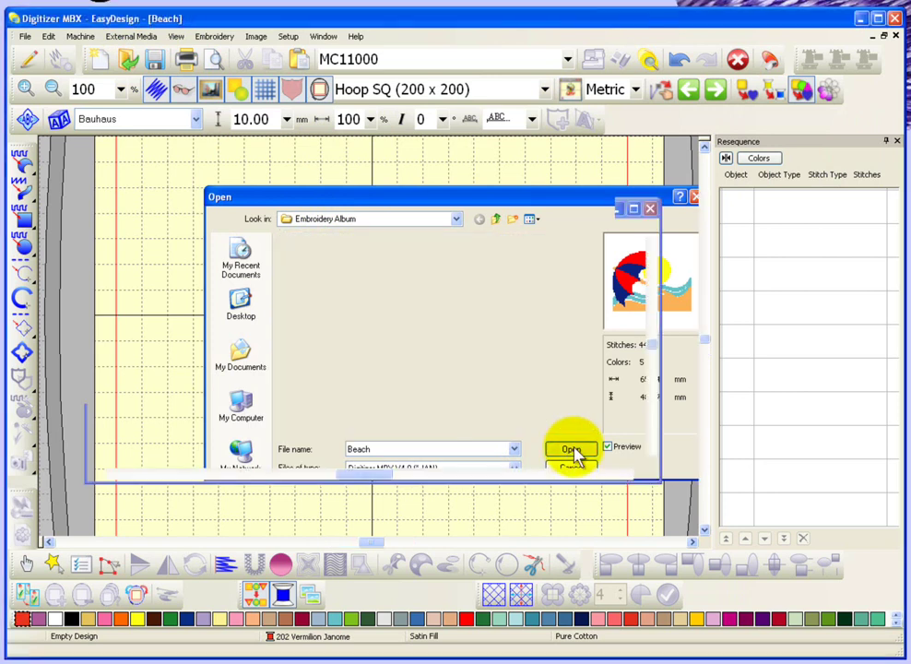
pyautogui.hotkey('shift', 'z')
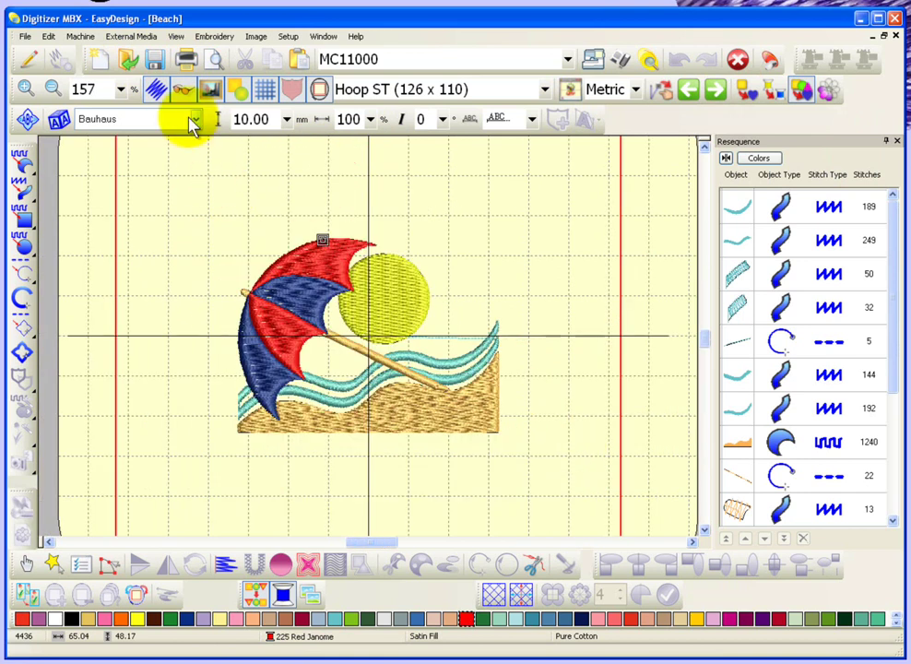
# Turn off realistic thread rendering so the Beach design shows as flat stitch fills
pyautogui.click(183, 91)
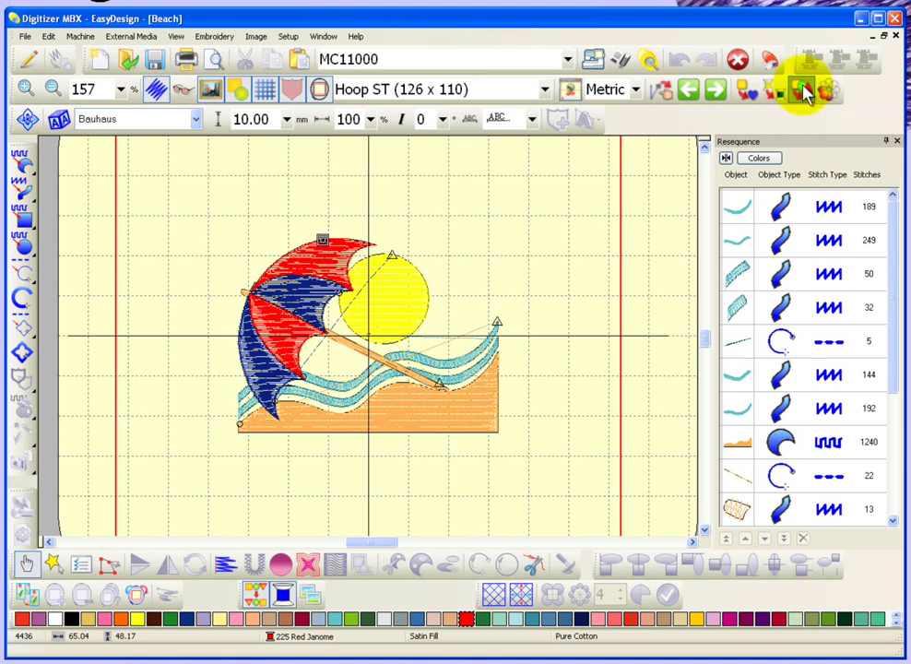
pyautogui.click(687, 92)
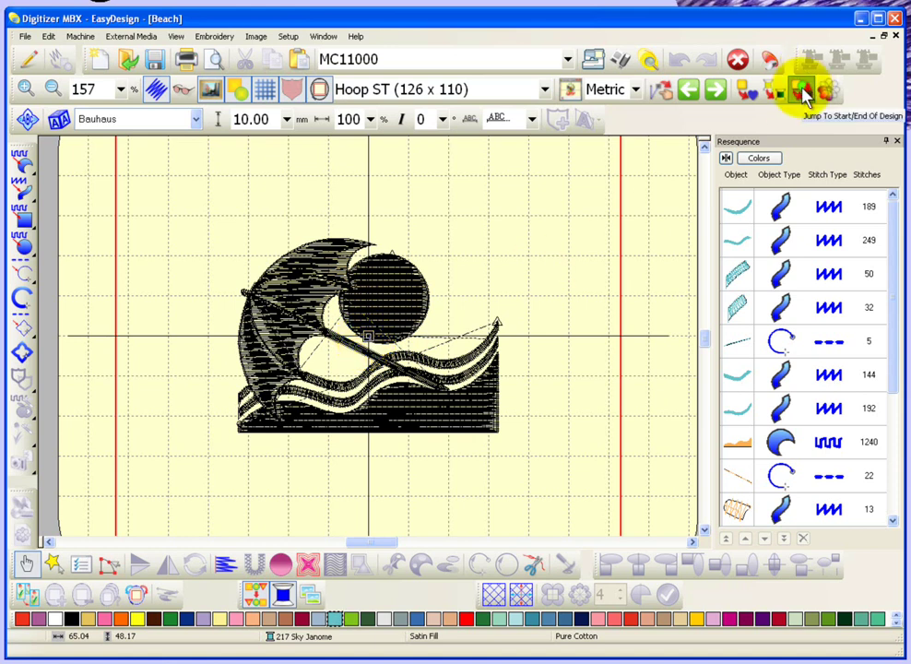
pyautogui.click(717, 90)
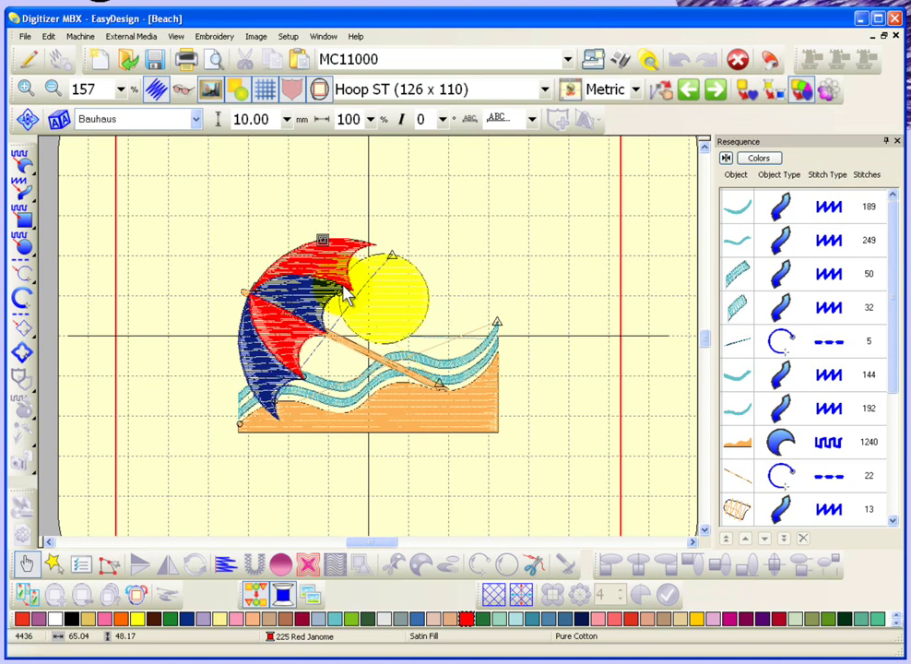
pyautogui.click(323, 240)
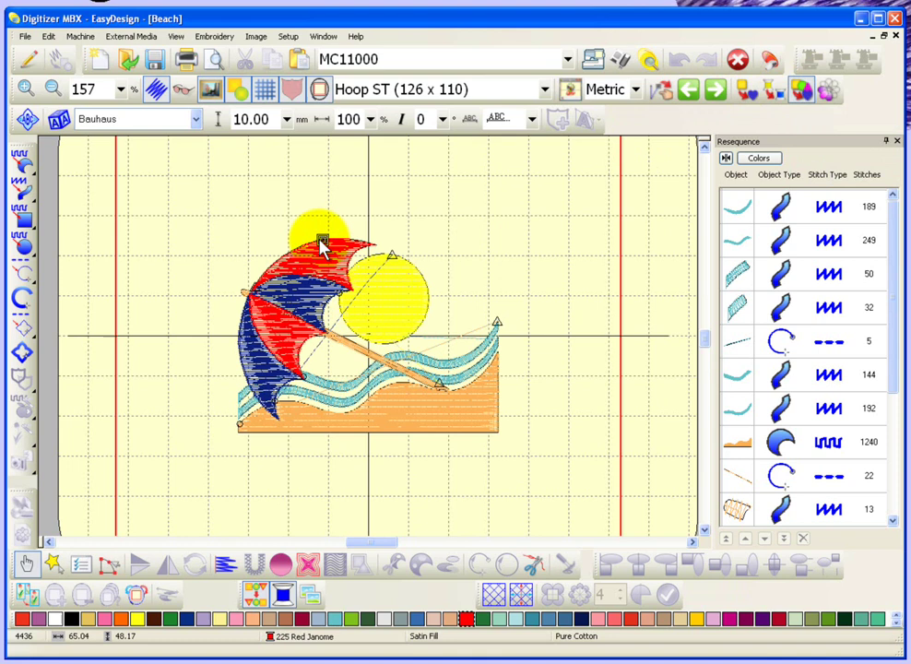
# Rewind, then step object by object through waves, orange sand, sun, and blue and red umbrella panels
pyautogui.click(689, 89)
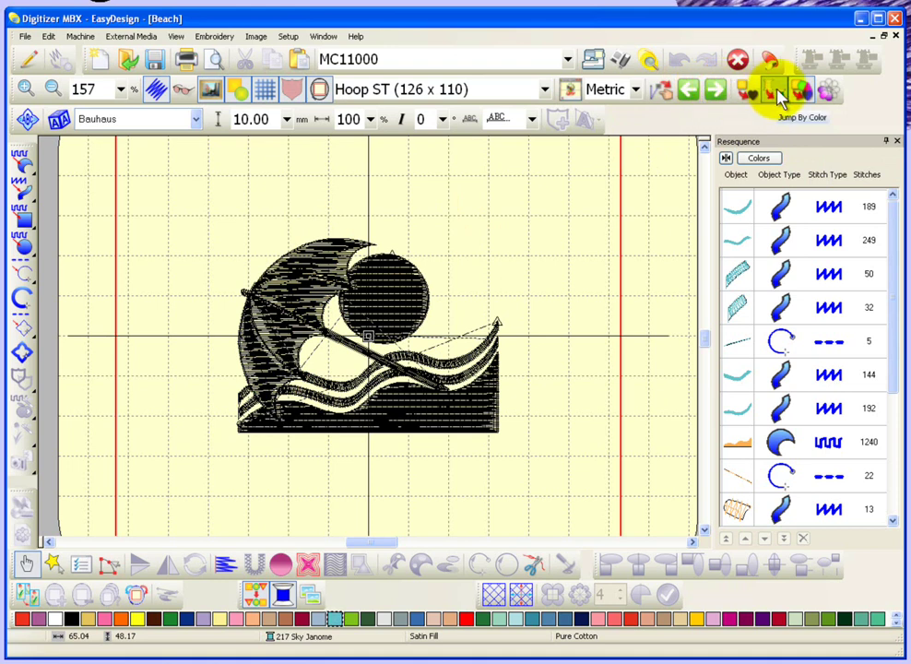
pyautogui.click(717, 91)
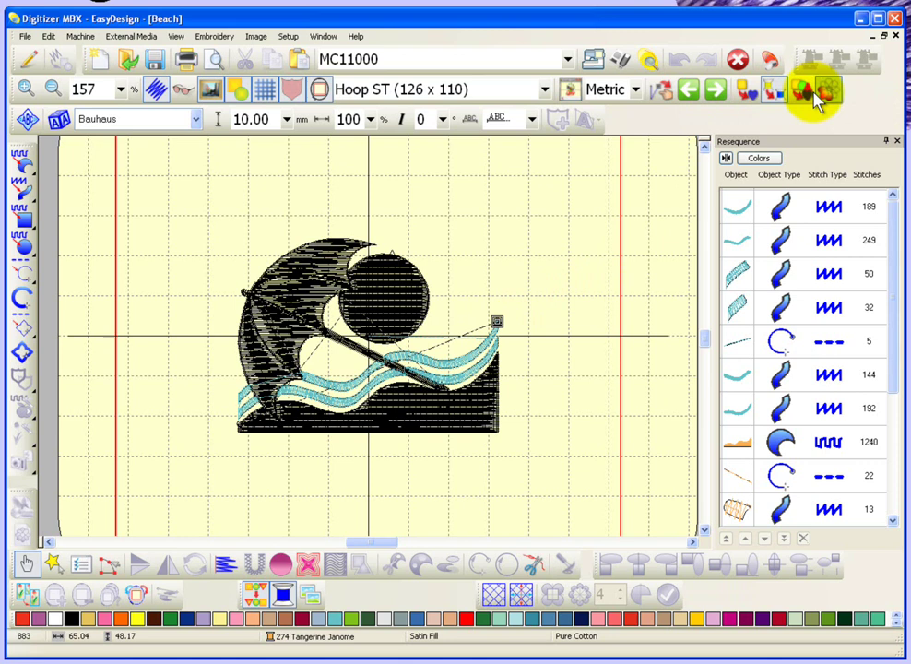
pyautogui.click(717, 90)
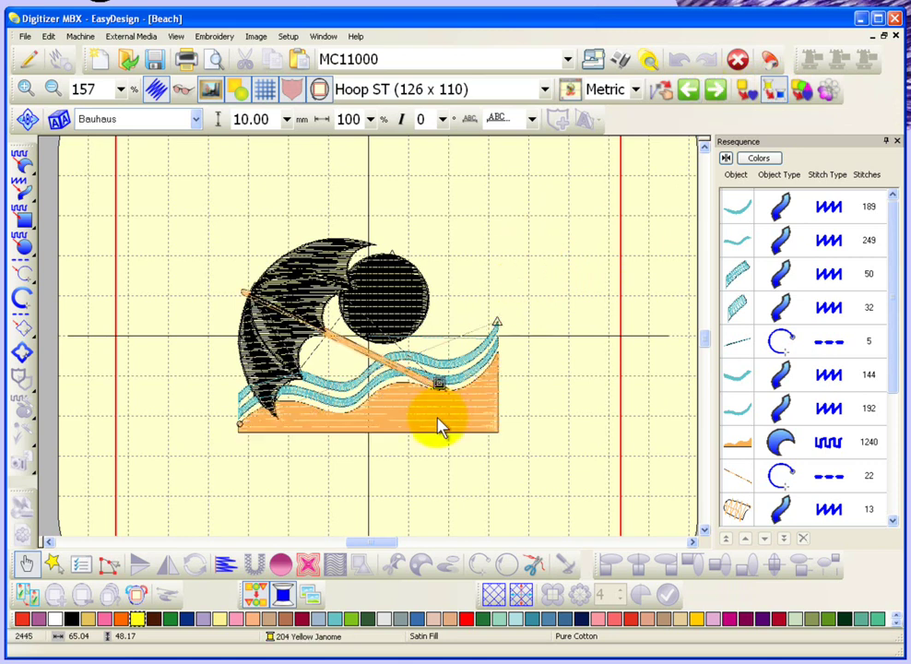
pyautogui.click(438, 384)
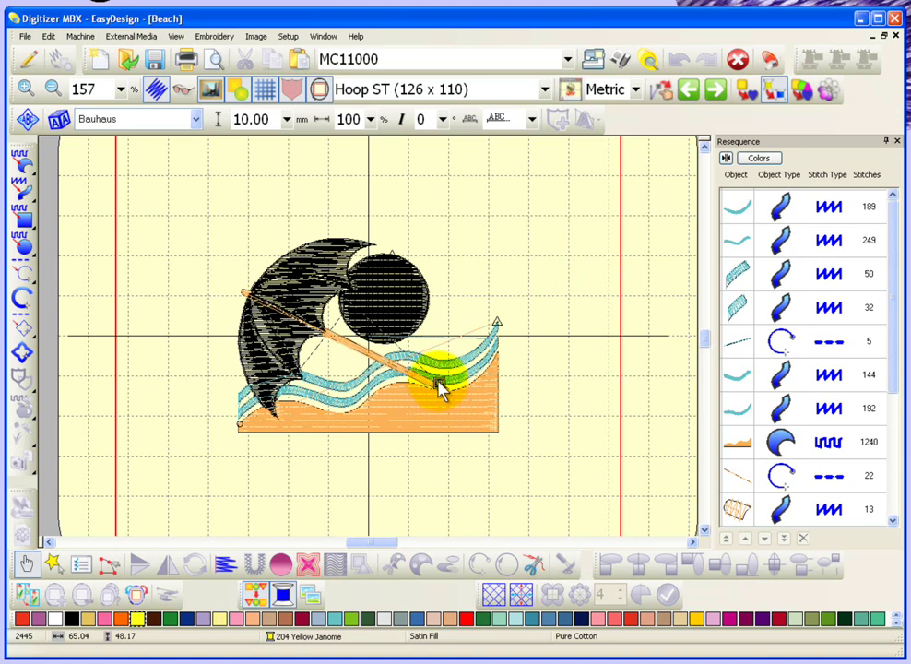
pyautogui.click(717, 91)
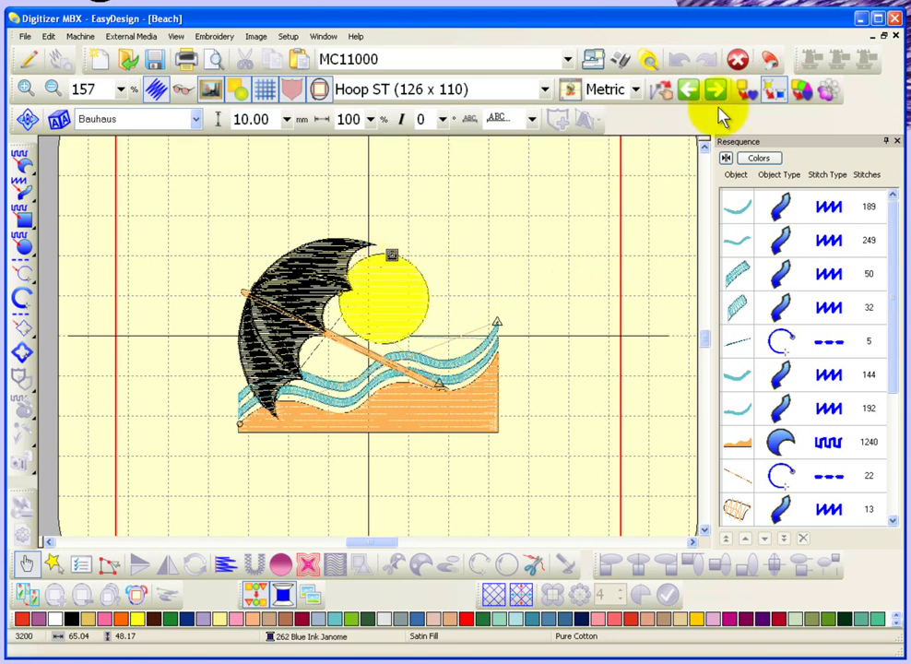
pyautogui.click(717, 91)
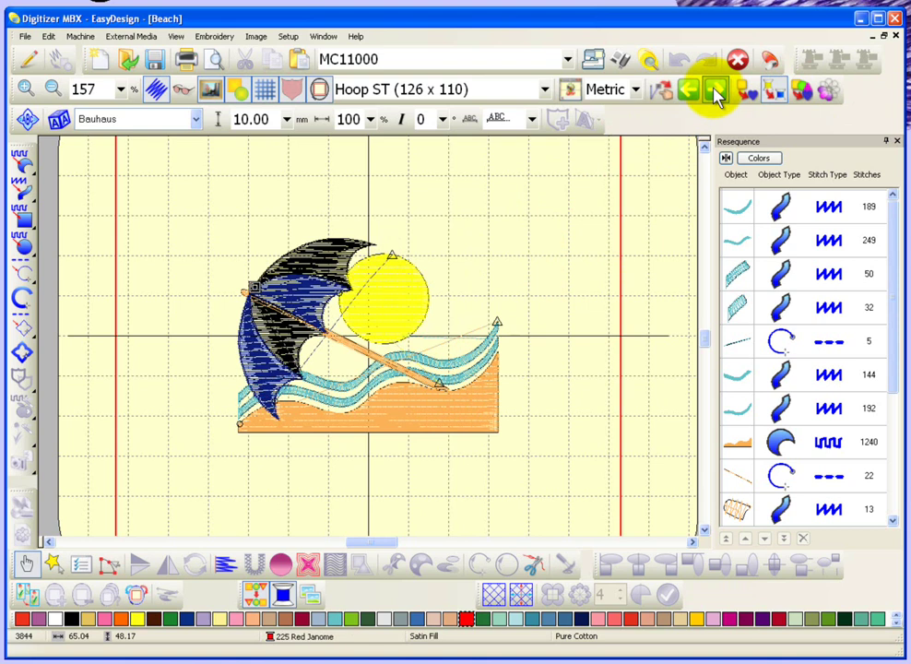
pyautogui.click(718, 90)
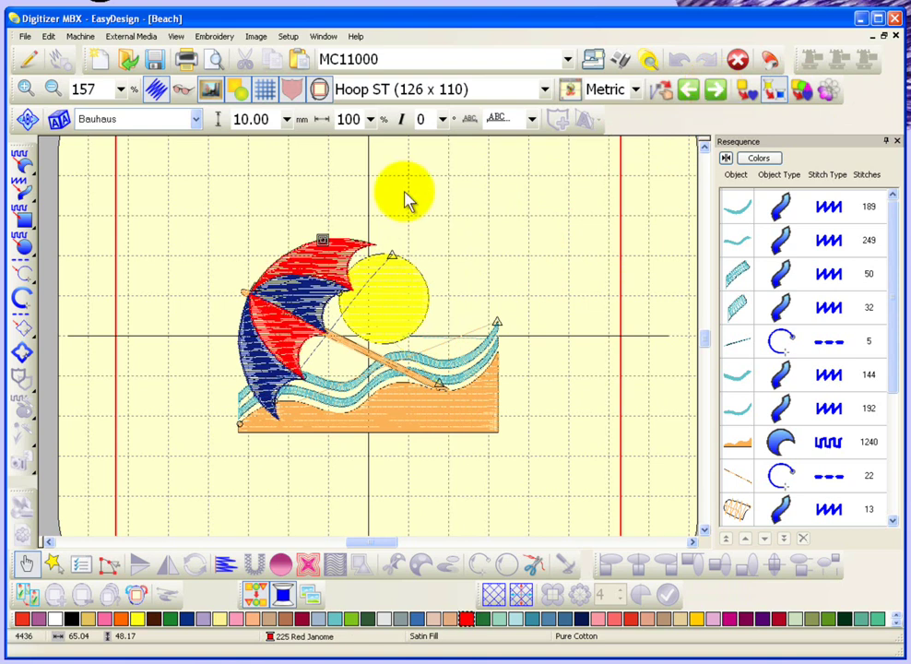
# Step back to hide the red umbrella panels, restore them, then rewind to the design's start
pyautogui.moveTo(328, 244); pyautogui.dragTo(334, 249)
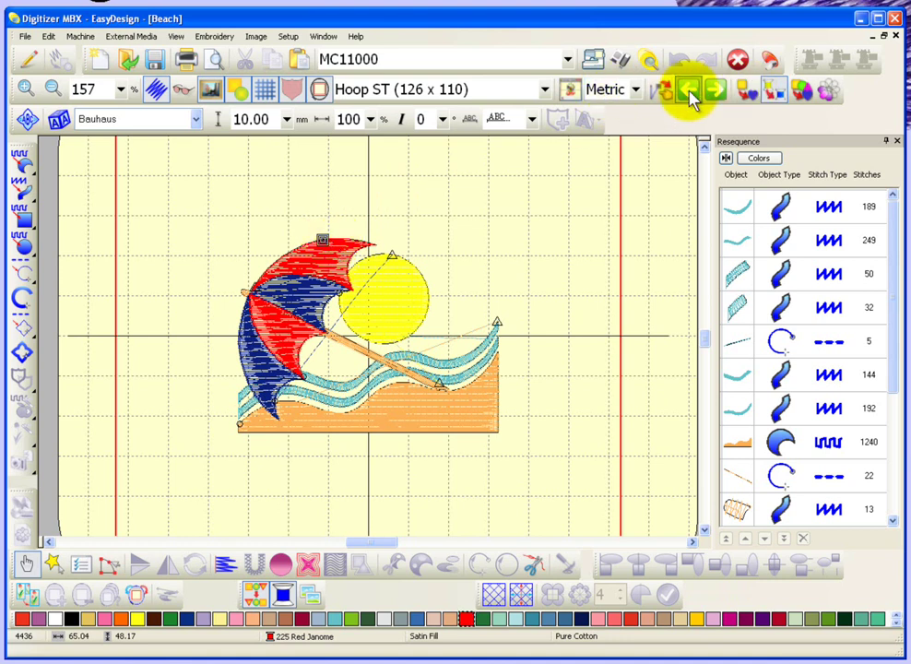
pyautogui.click(692, 97)
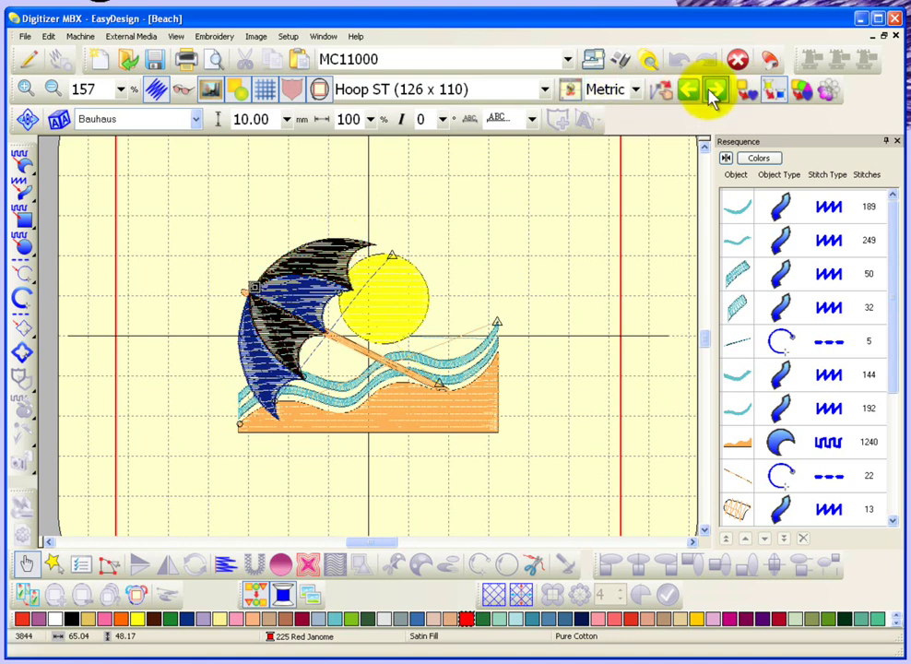
pyautogui.click(715, 92)
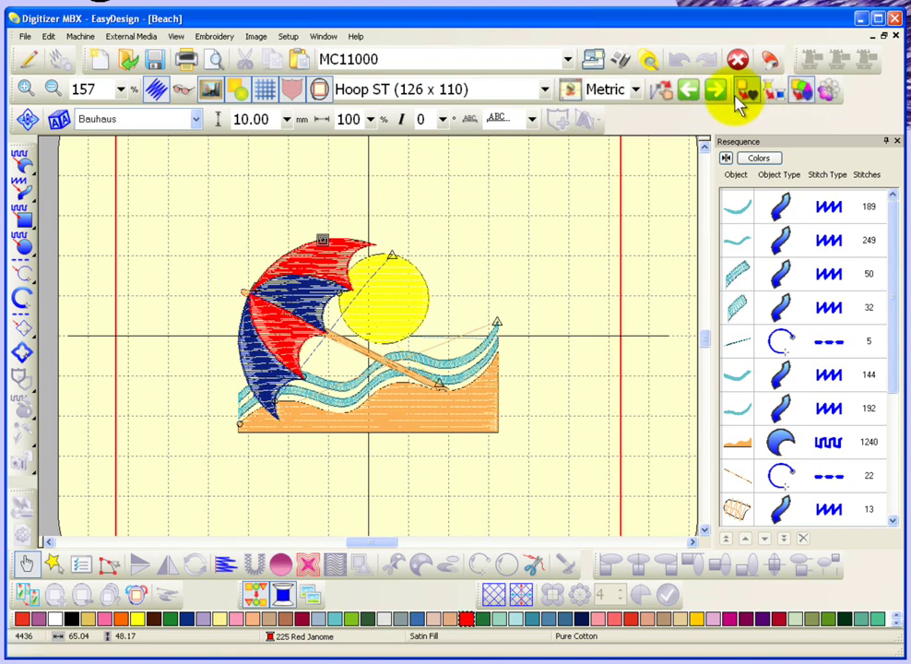
pyautogui.click(688, 92)
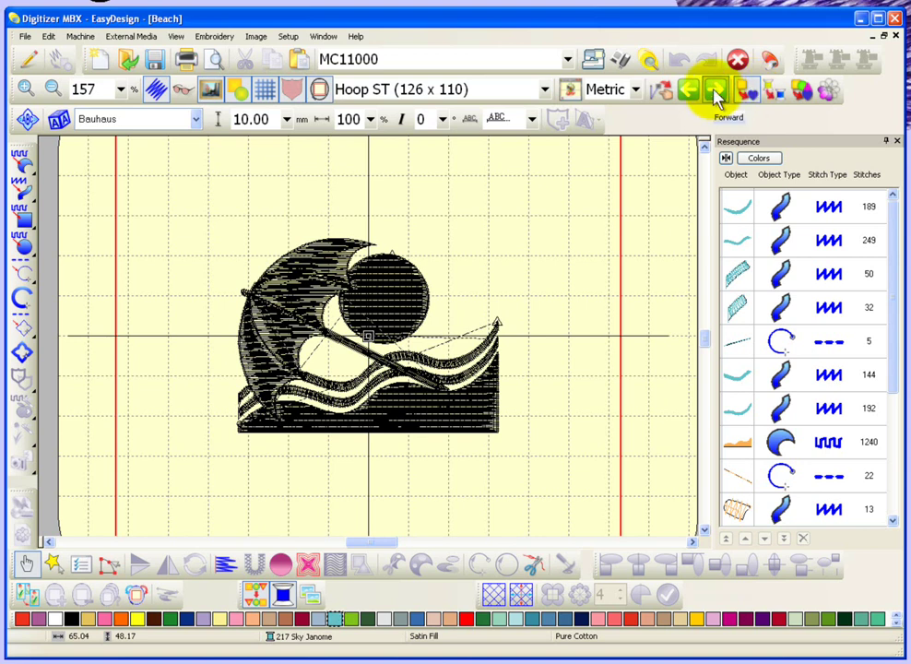
# Step forward through the waves, sand, pole, sun and umbrella to stitch 4436 in 225 Red Janome
pyautogui.click(716, 96)
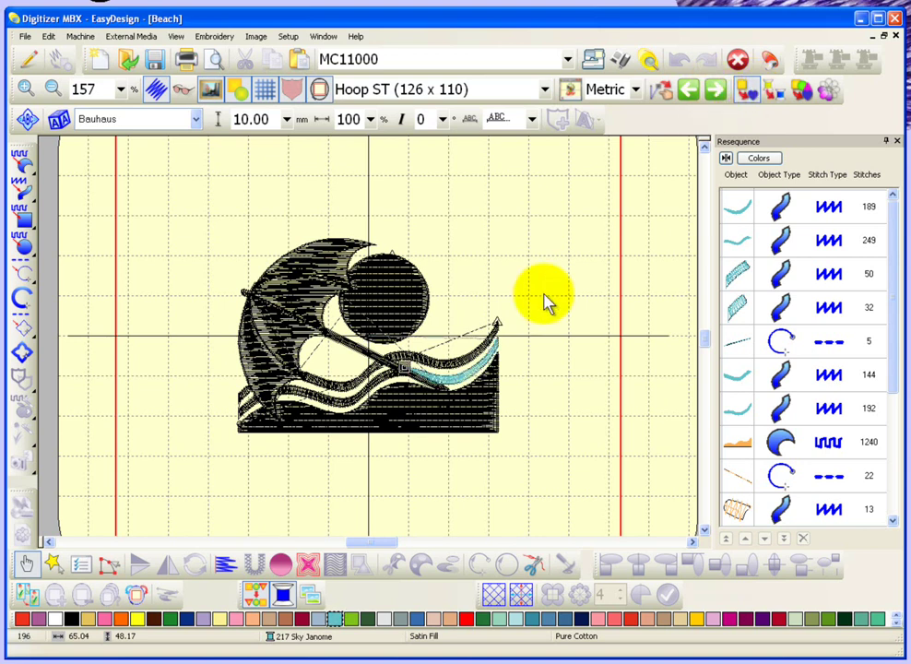
pyautogui.click(717, 94)
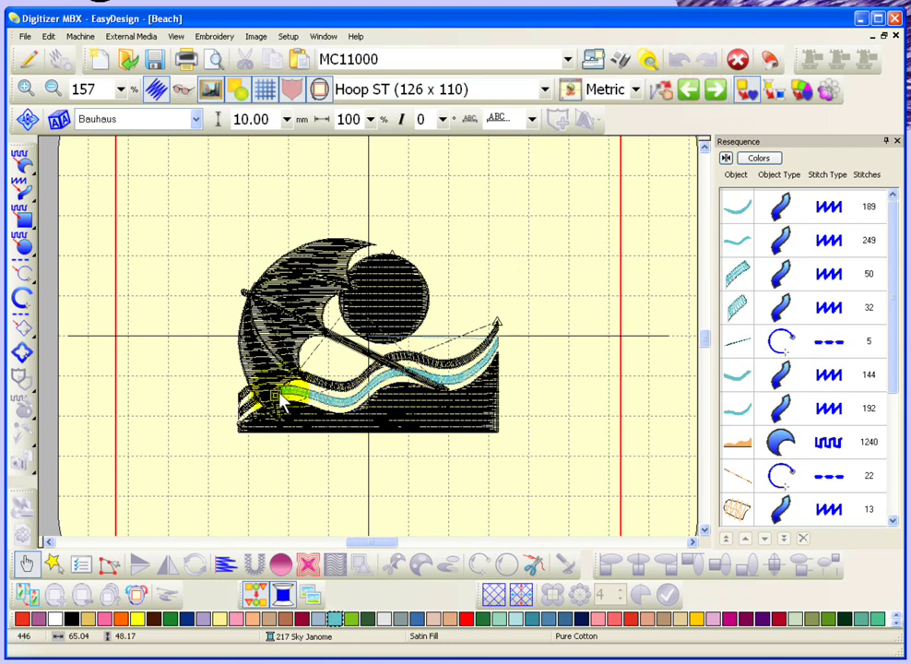
pyautogui.click(717, 92)
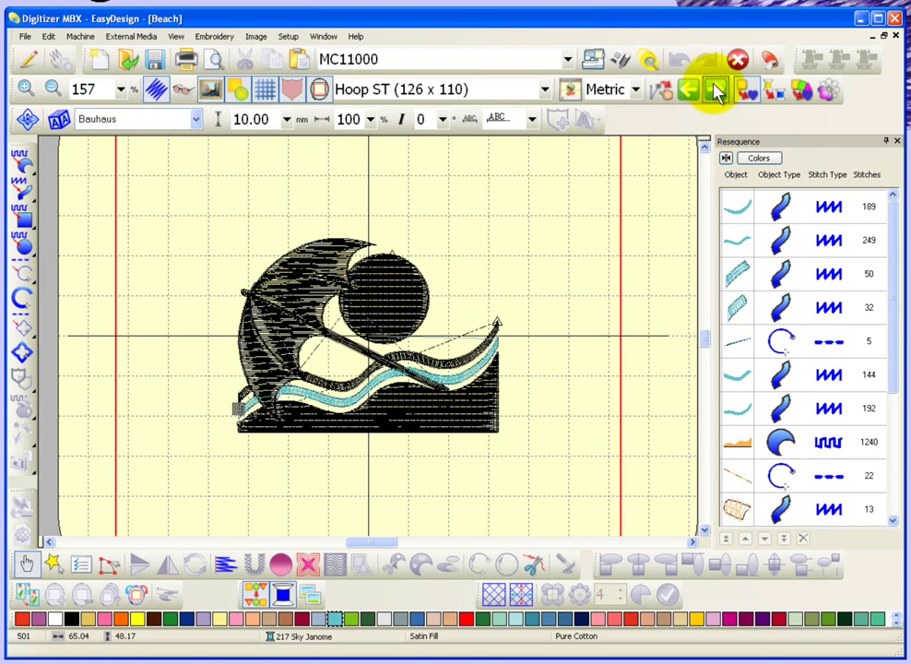
pyautogui.click(718, 92)
pyautogui.click(717, 92)
pyautogui.click(718, 92)
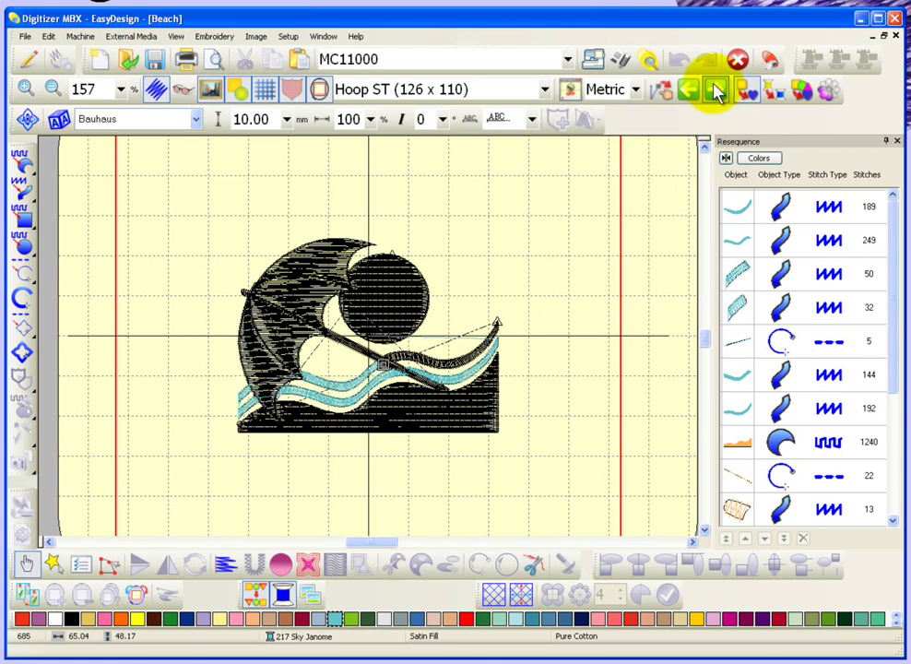
pyautogui.click(717, 93)
pyautogui.click(717, 92)
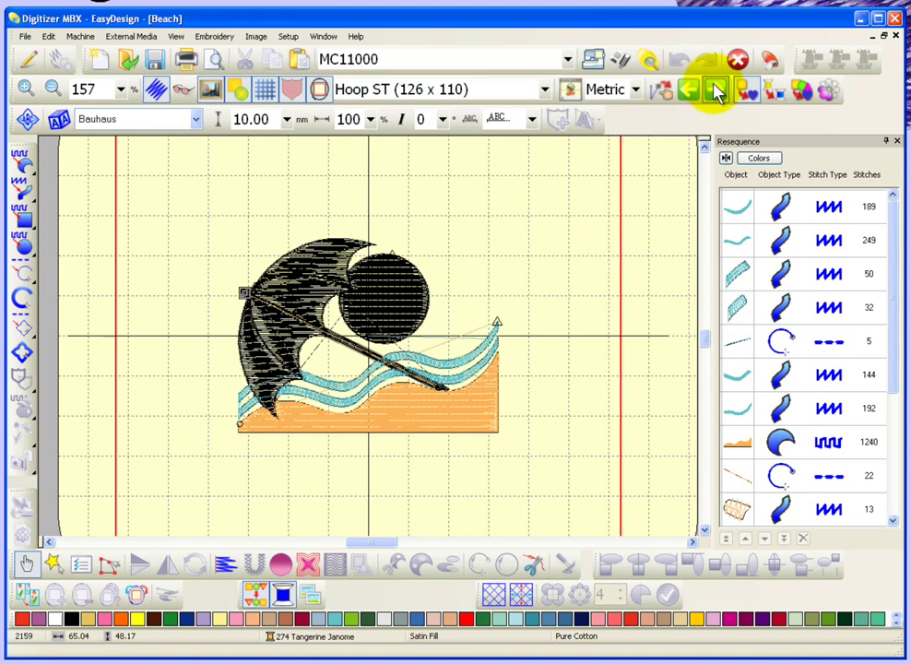
pyautogui.click(717, 92)
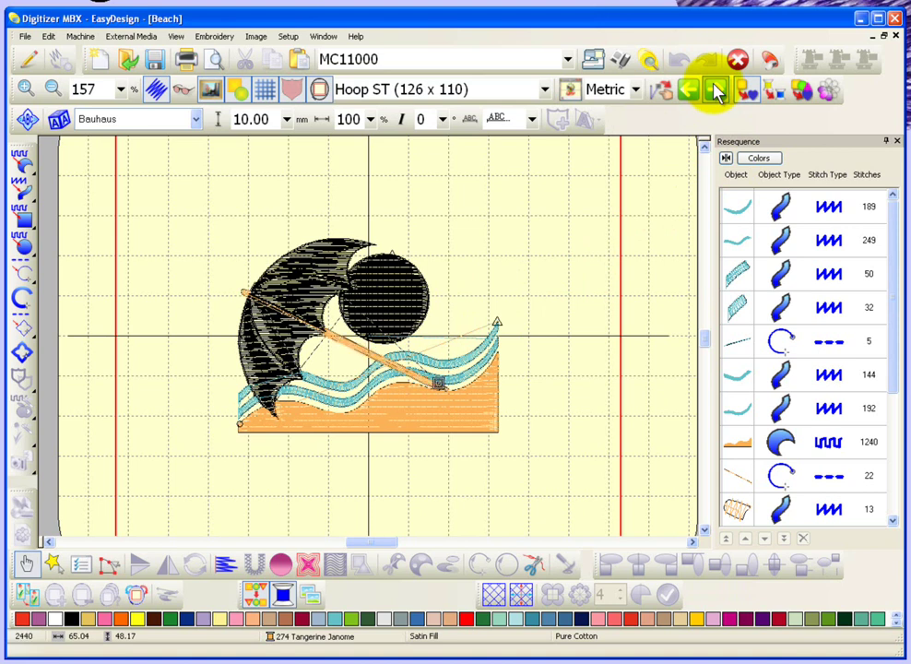
pyautogui.click(717, 92)
pyautogui.click(717, 92)
pyautogui.click(717, 92)
pyautogui.click(717, 92)
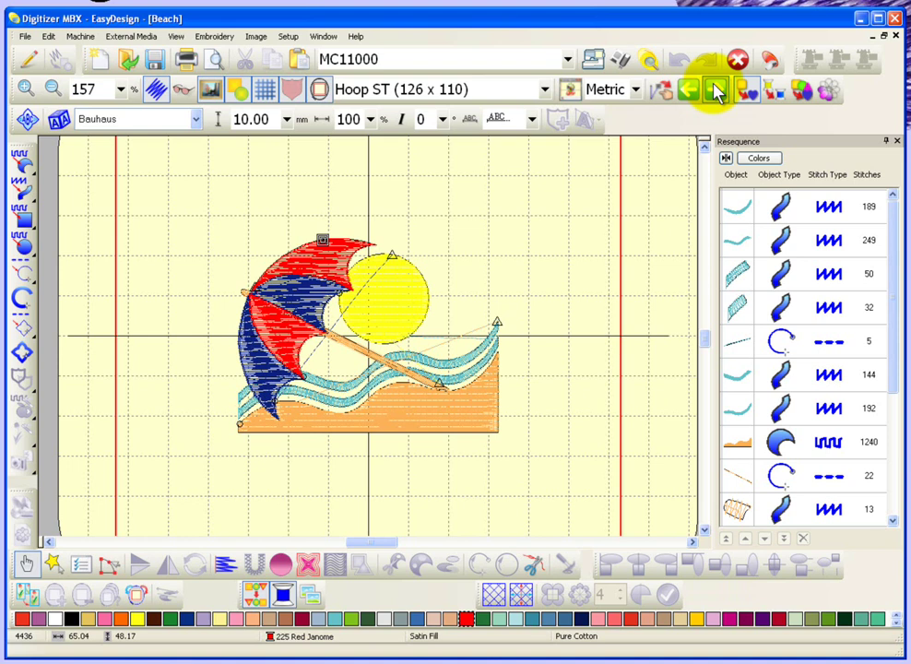
# Rewind to the design's start and set travelling to Jump By Object with selection off
pyautogui.click(660, 89)
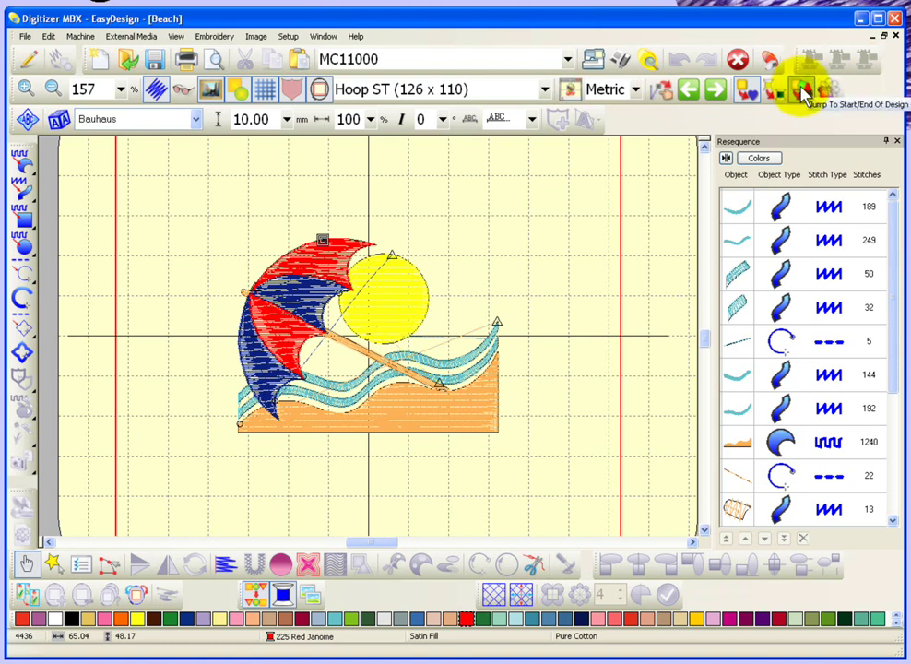
pyautogui.click(803, 90)
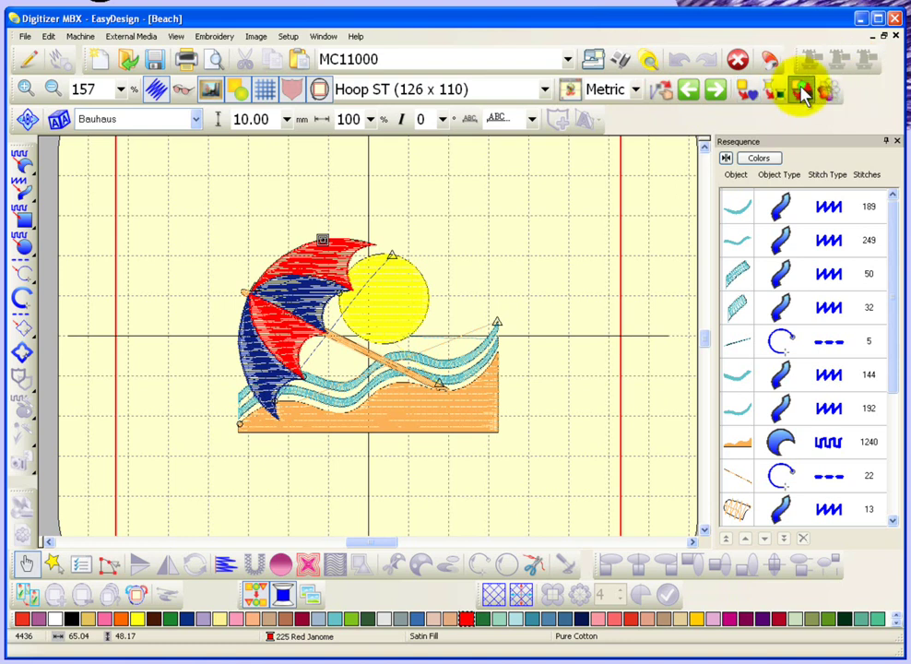
pyautogui.click(691, 92)
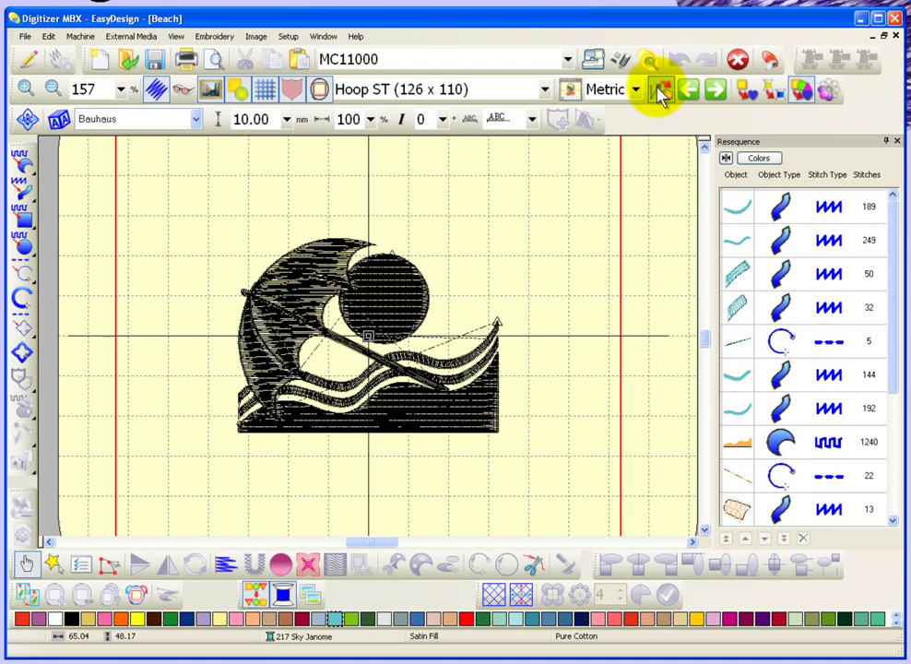
pyautogui.click(660, 91)
pyautogui.click(747, 92)
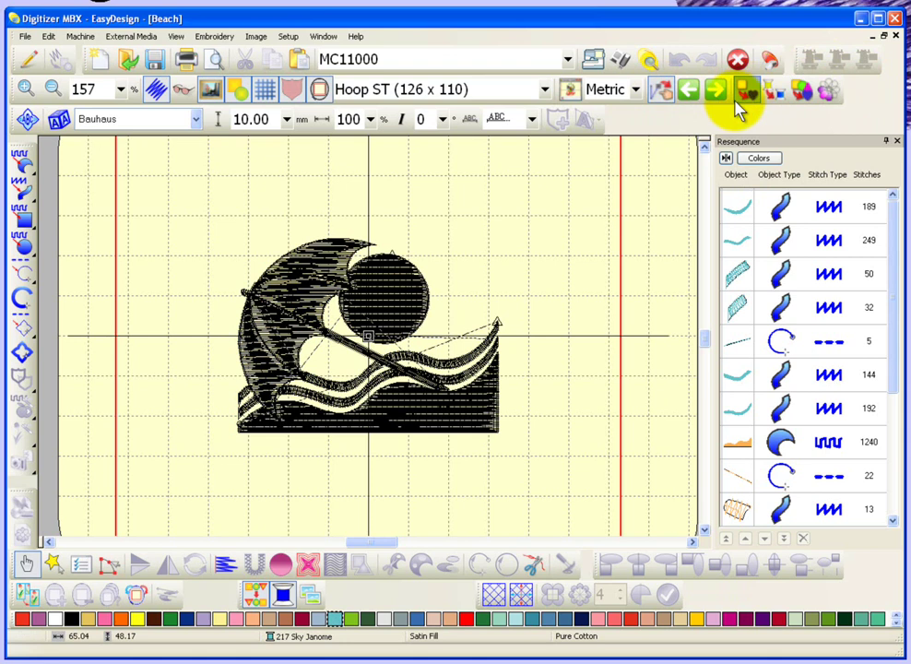
# Step forward object by object until the whole wave is stitched, reaching stitch 878
pyautogui.click(716, 91)
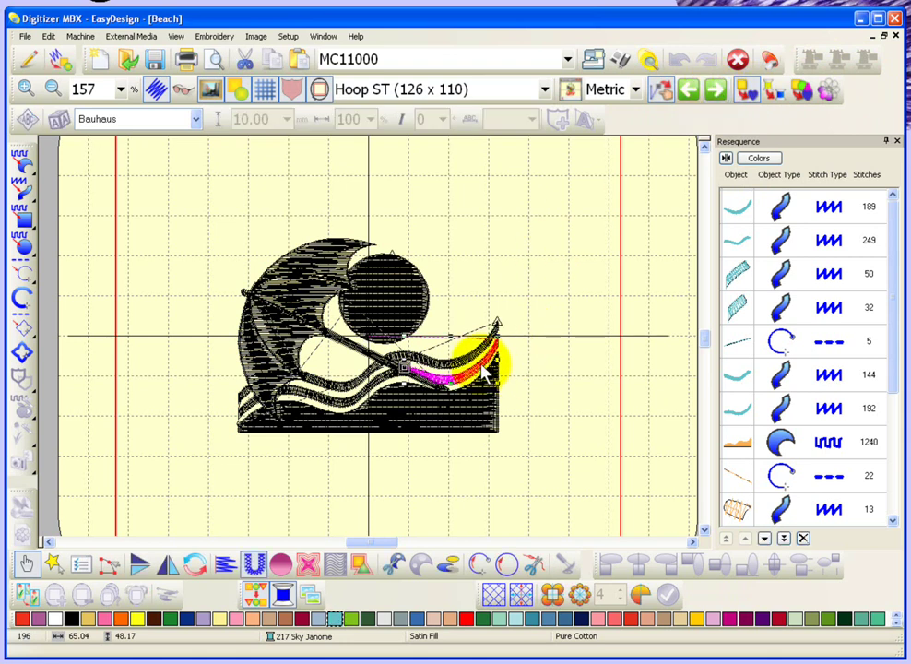
pyautogui.click(718, 90)
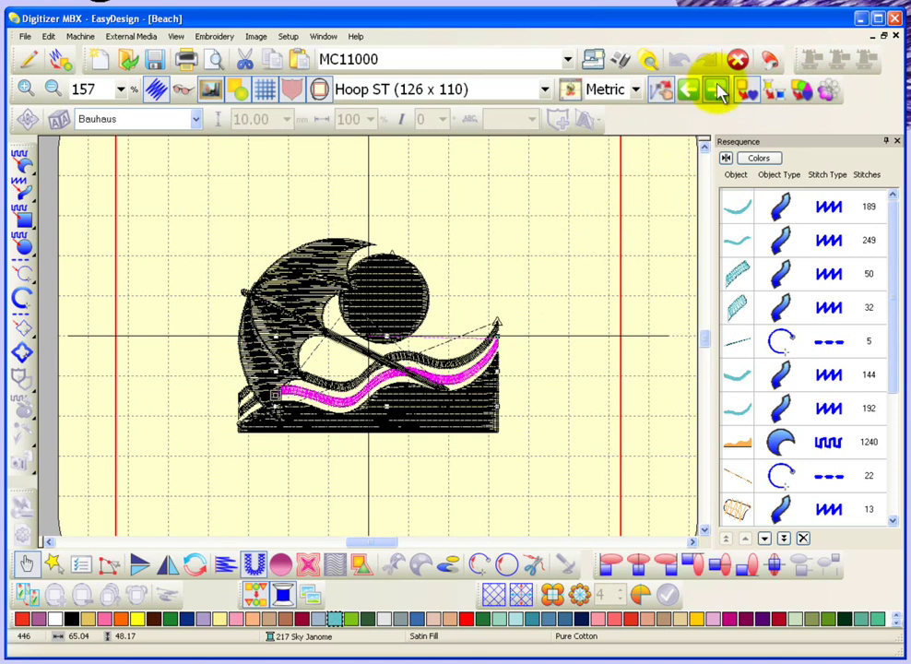
pyautogui.click(717, 91)
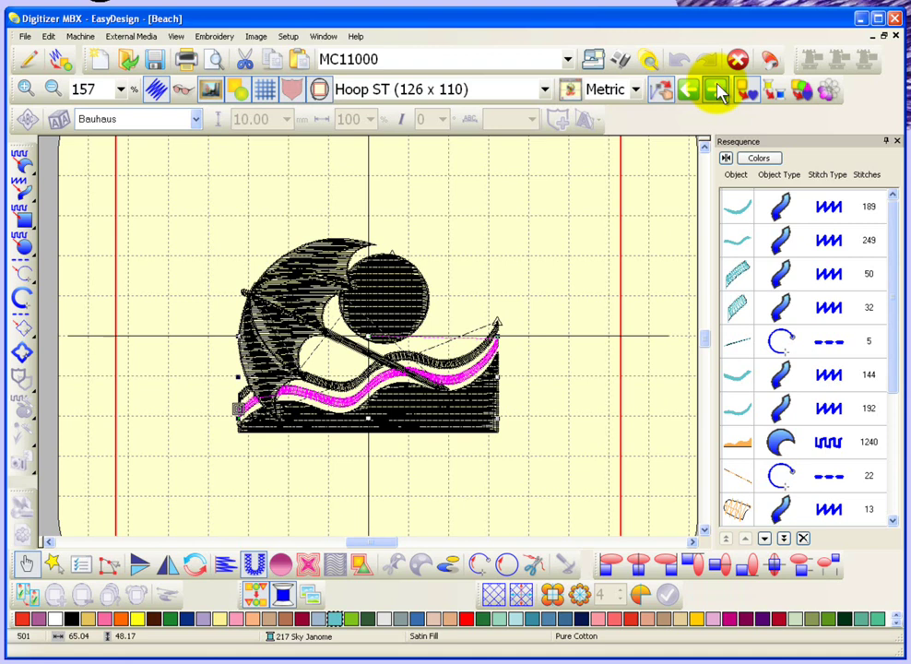
pyautogui.click(717, 91)
pyautogui.click(717, 91)
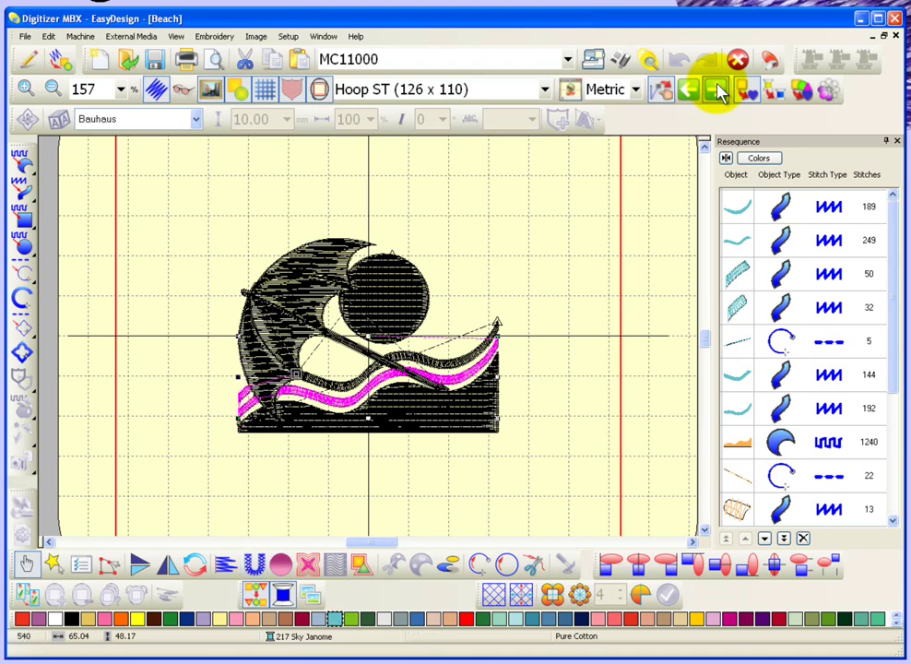
pyautogui.click(717, 91)
pyautogui.click(717, 91)
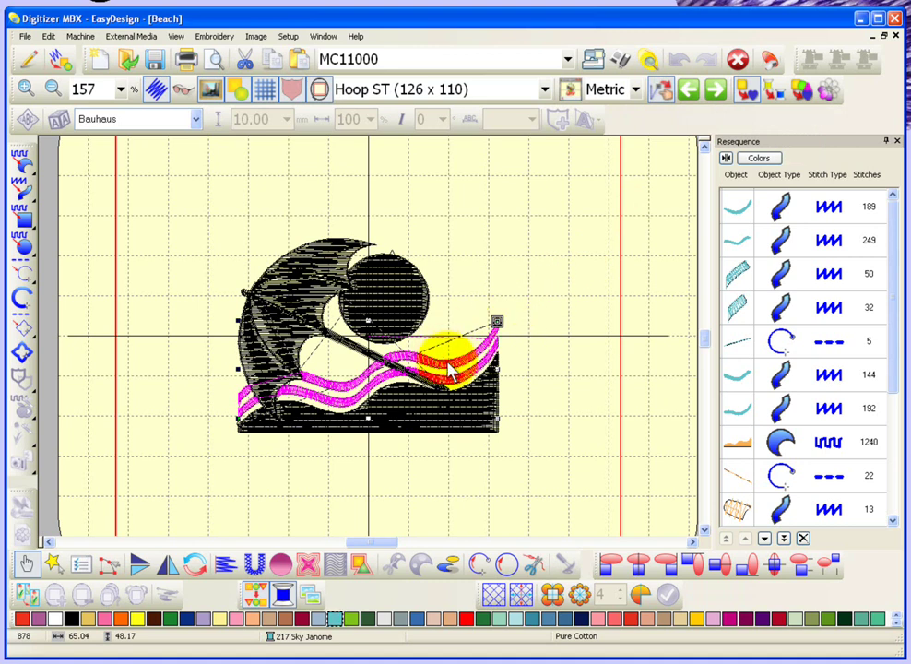
# Undo moving the wave below the design so it stays in place, and enable Select While Traveling
pyautogui.moveTo(449, 368); pyautogui.dragTo(480, 466)
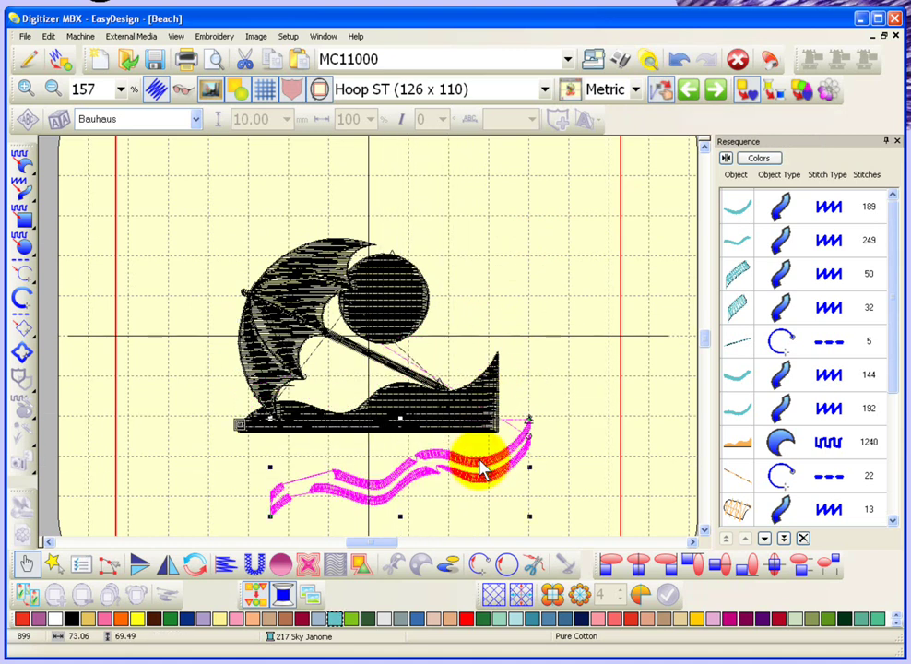
pyautogui.click(678, 60)
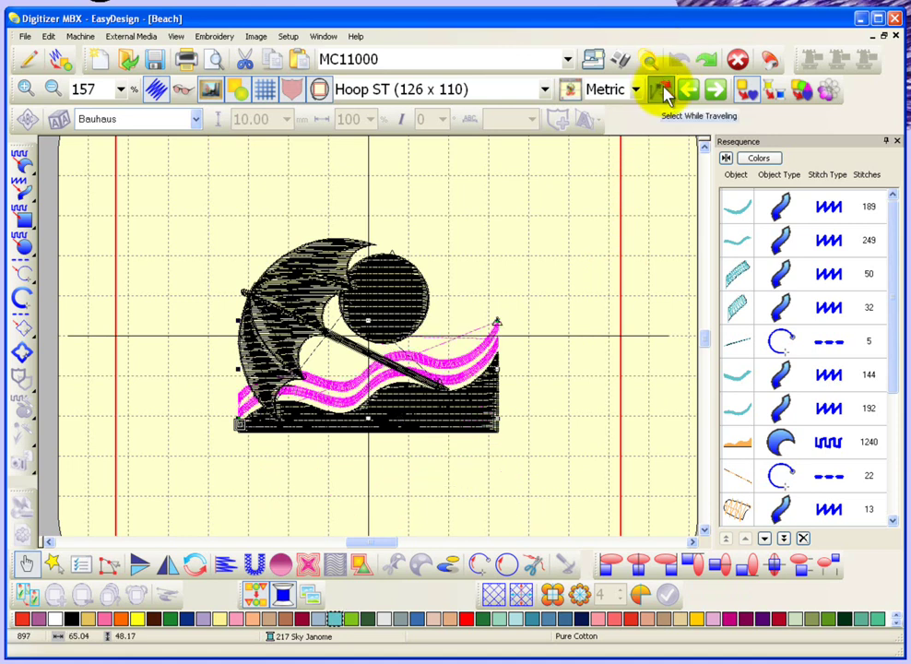
pyautogui.click(664, 90)
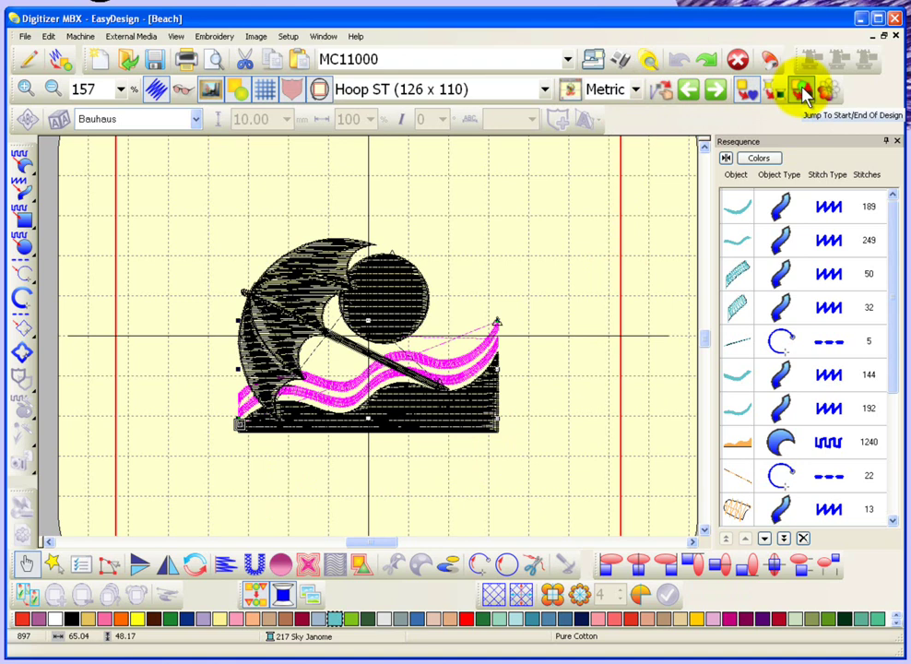
# Deselect the pink wave and travel back and forward to the lower wave's left end at stitch 501
pyautogui.click(717, 91)
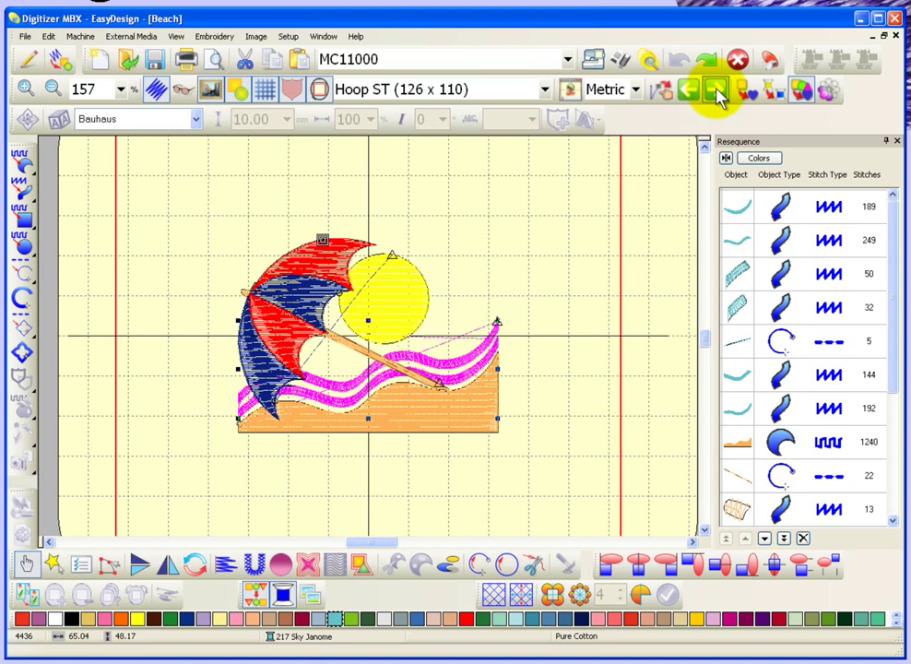
pyautogui.click(564, 231)
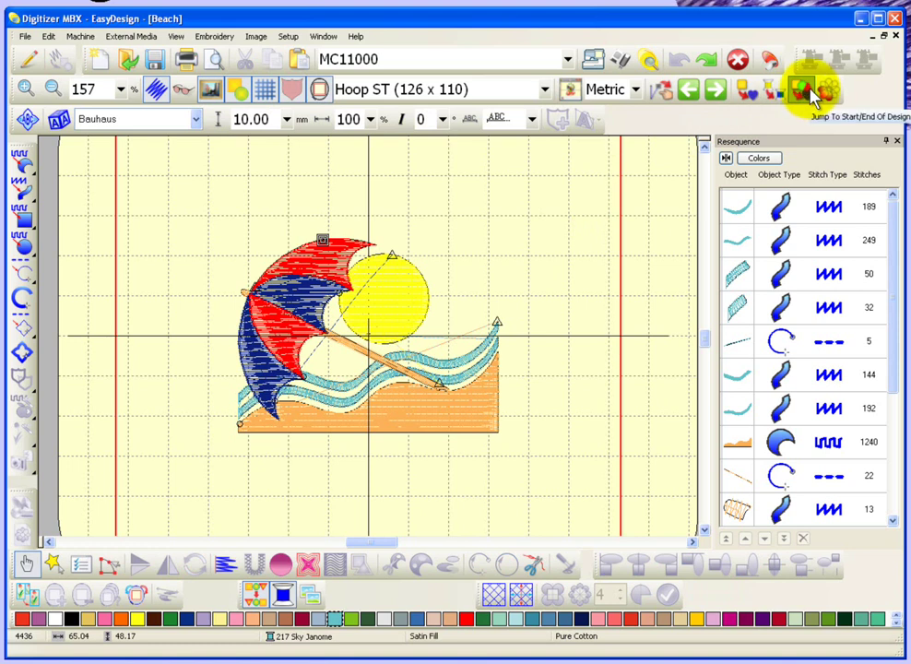
pyautogui.click(689, 92)
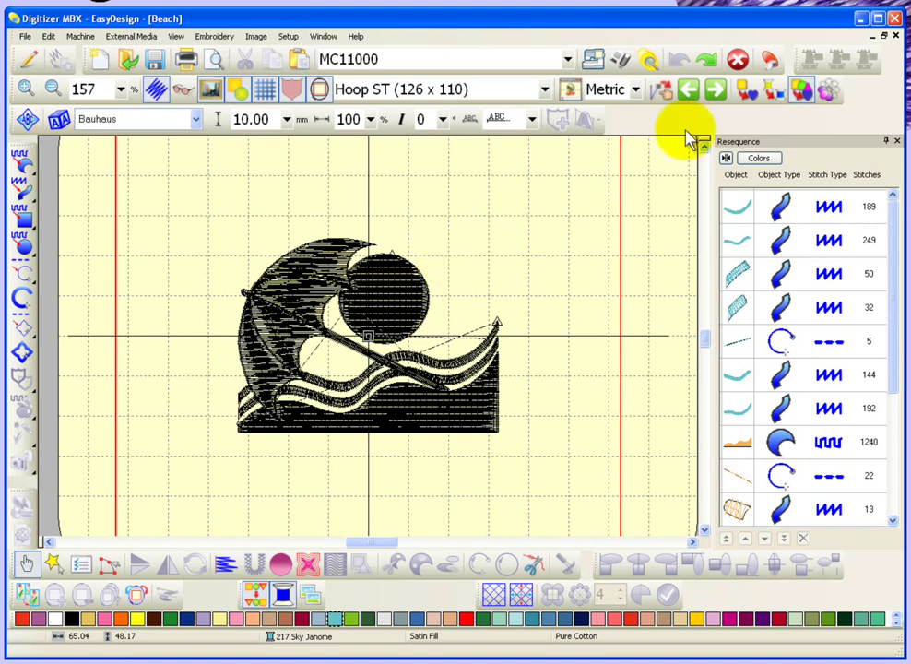
pyautogui.click(718, 93)
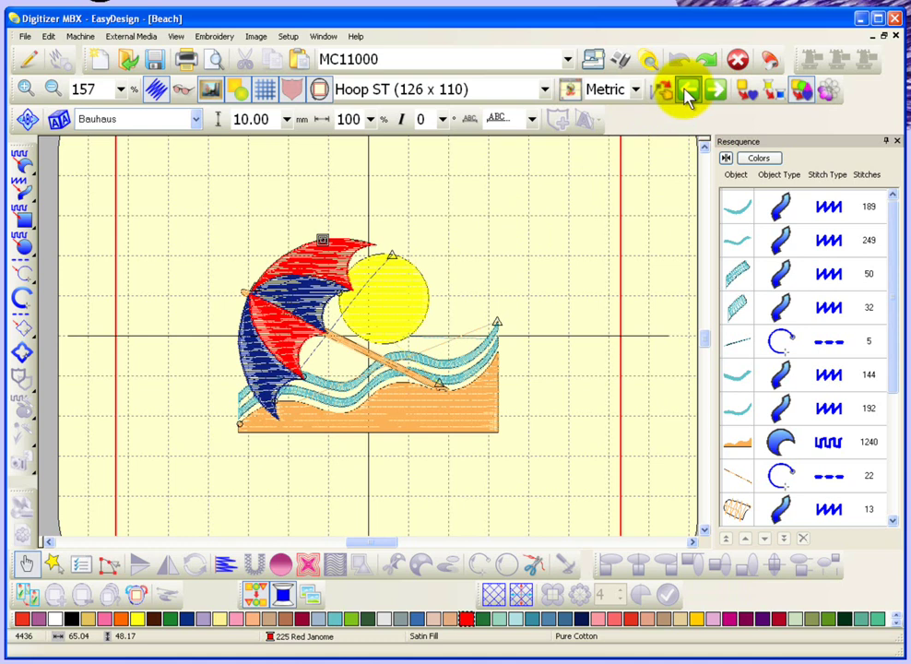
pyautogui.click(687, 93)
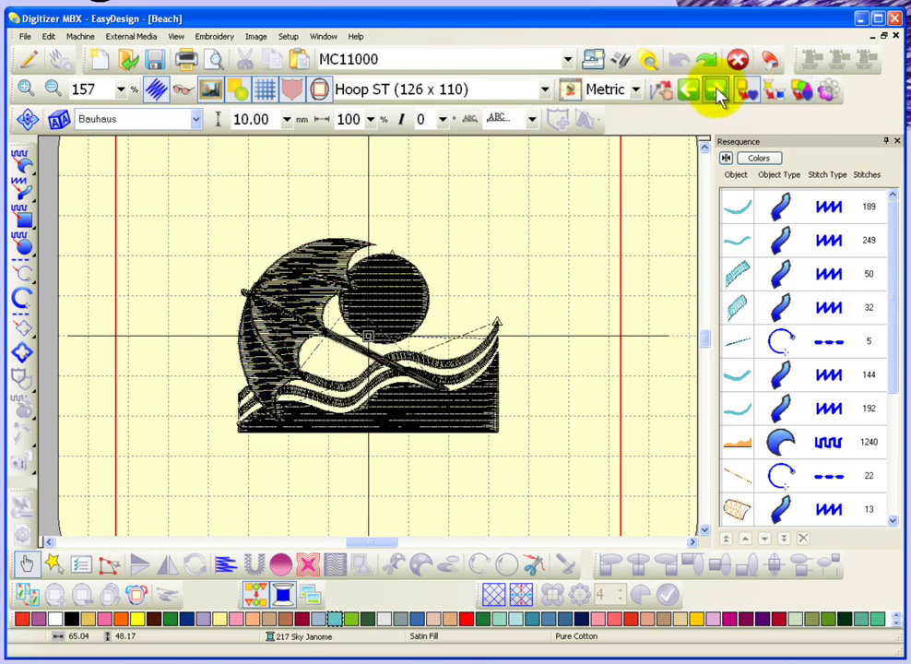
pyautogui.click(718, 92)
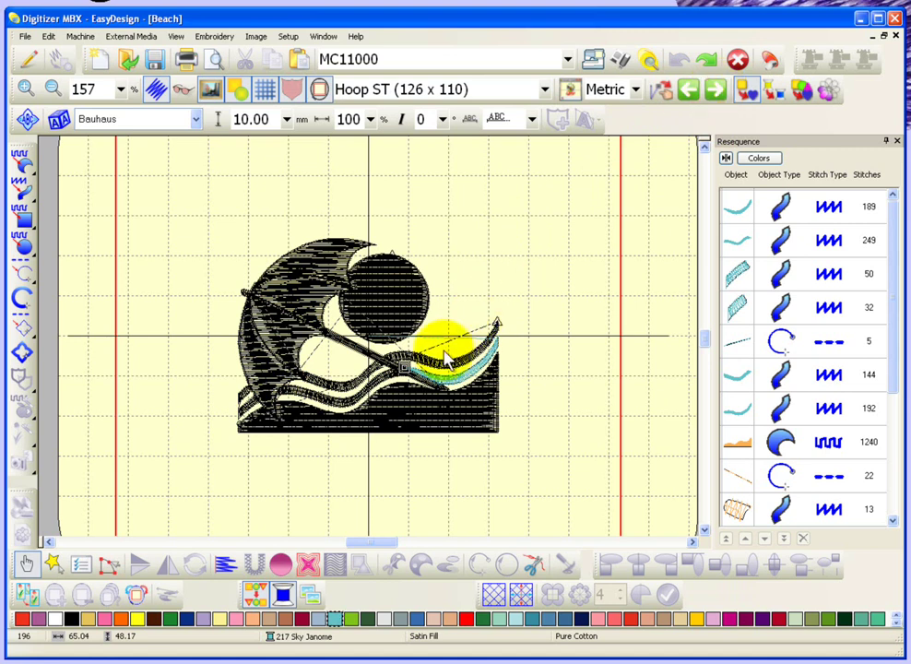
pyautogui.click(716, 89)
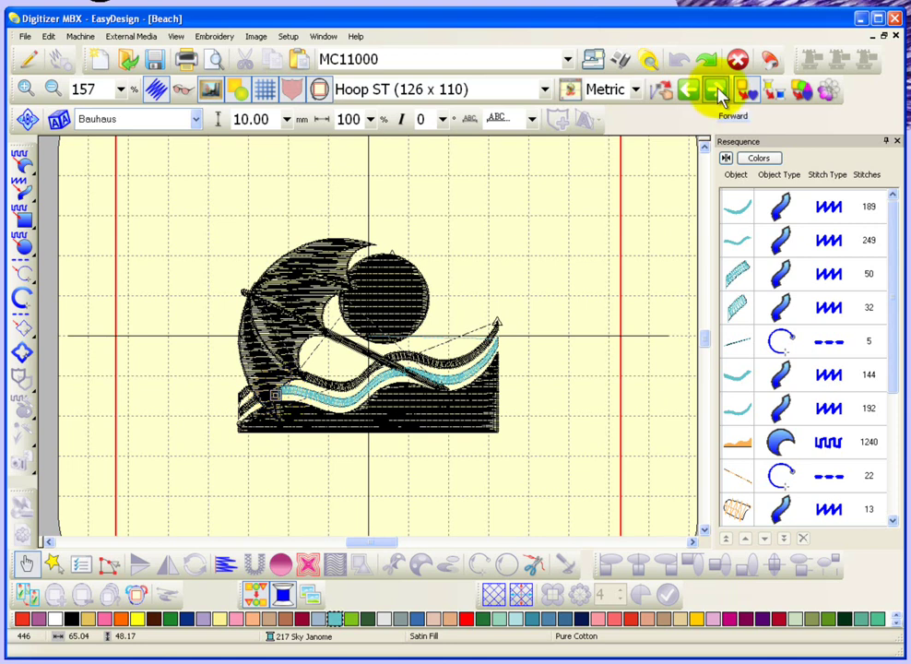
pyautogui.click(718, 91)
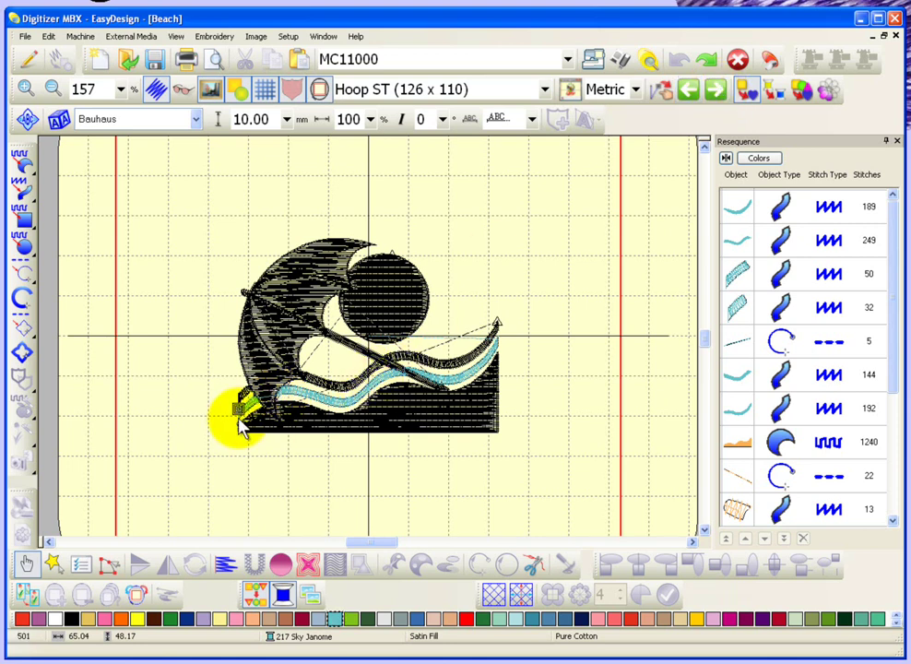
# Box-zoom to 651% on the design's lower-left corner and check the small wave piece there
pyautogui.press('Escape')
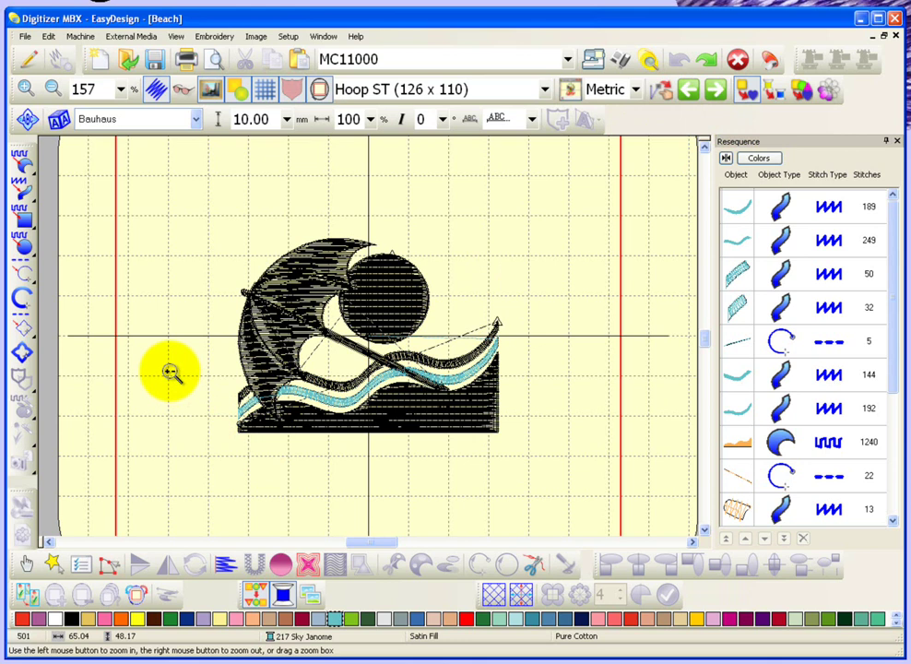
pyautogui.moveTo(171, 372); pyautogui.dragTo(325, 458)
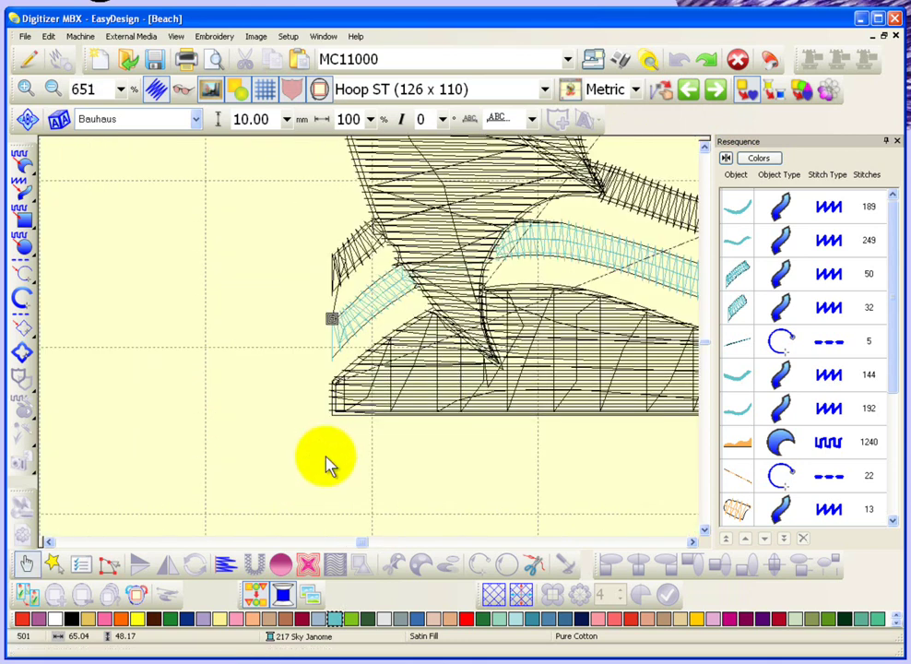
pyautogui.click(334, 327)
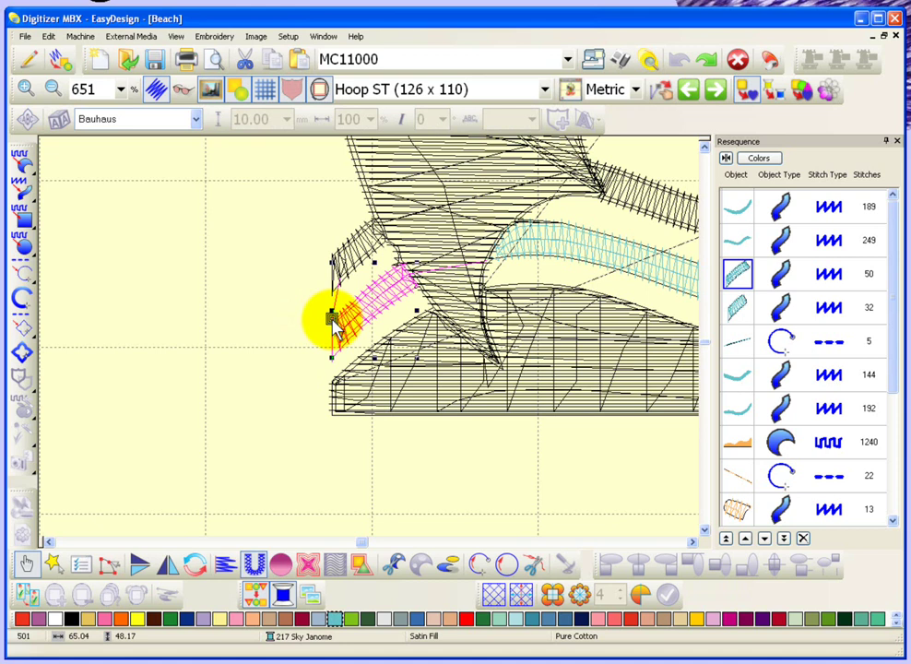
pyautogui.click(288, 342)
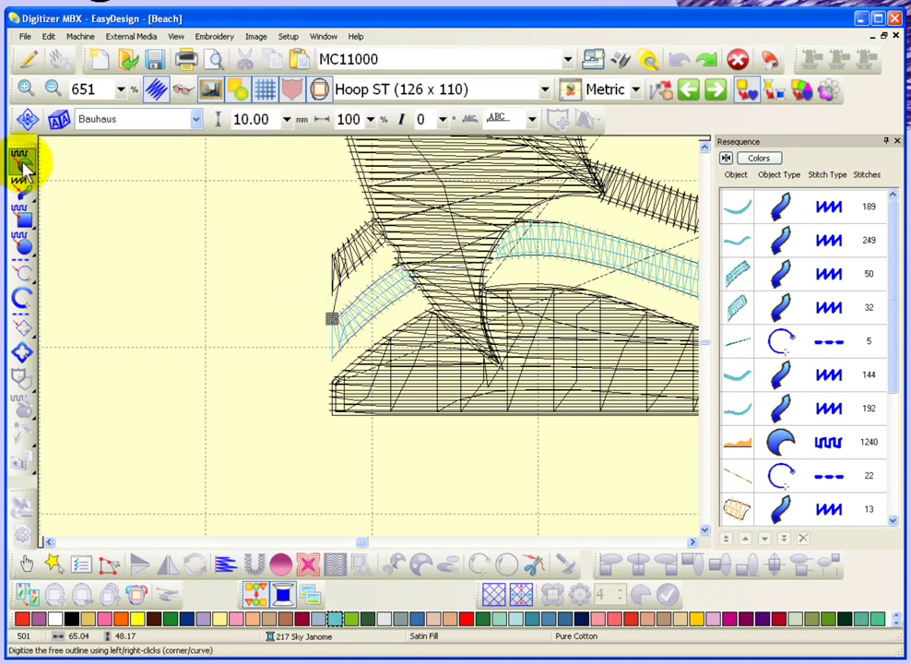
# Digitize a new pointed free-outline shape extending left from the wave's end
pyautogui.click(21, 165)
pyautogui.click(331, 319)
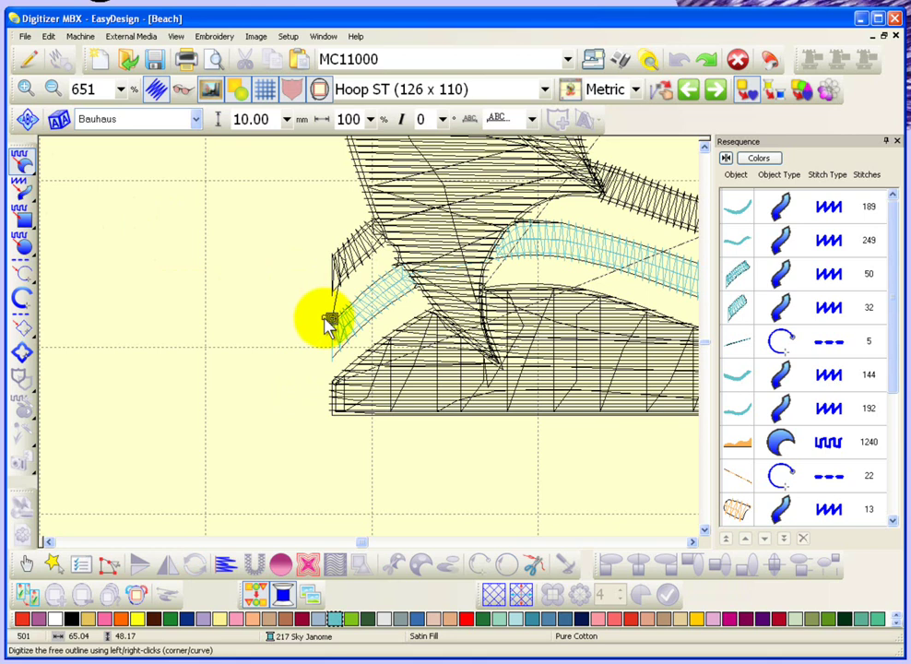
pyautogui.click(312, 393)
pyautogui.click(154, 416)
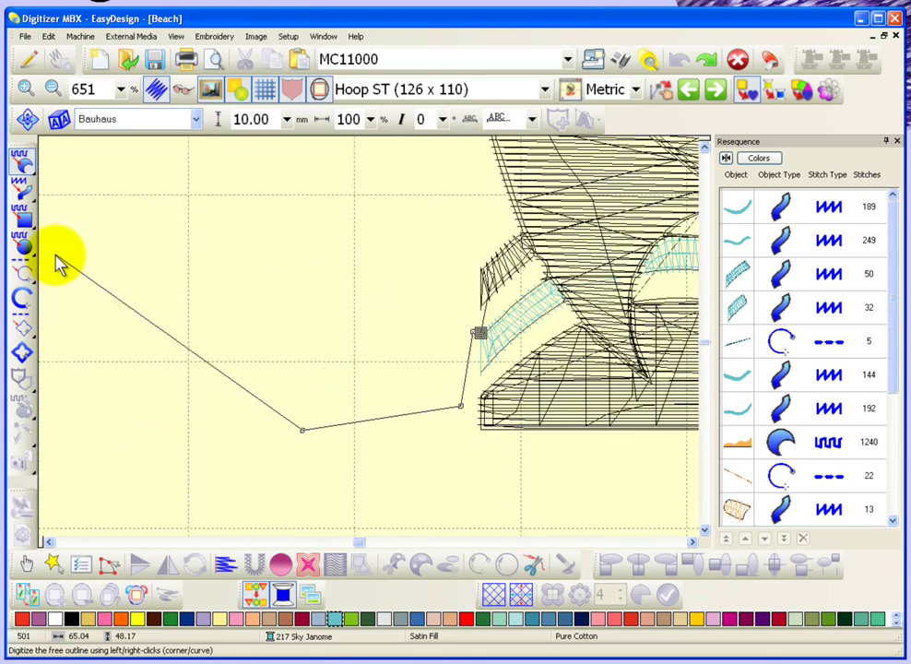
pyautogui.click(141, 298)
pyautogui.click(266, 359)
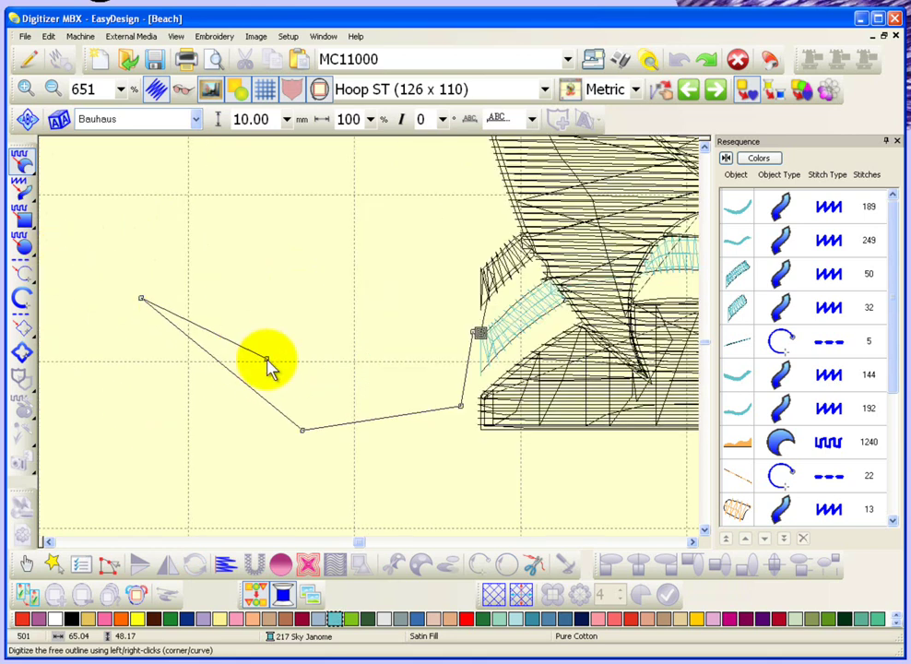
pyautogui.click(381, 387)
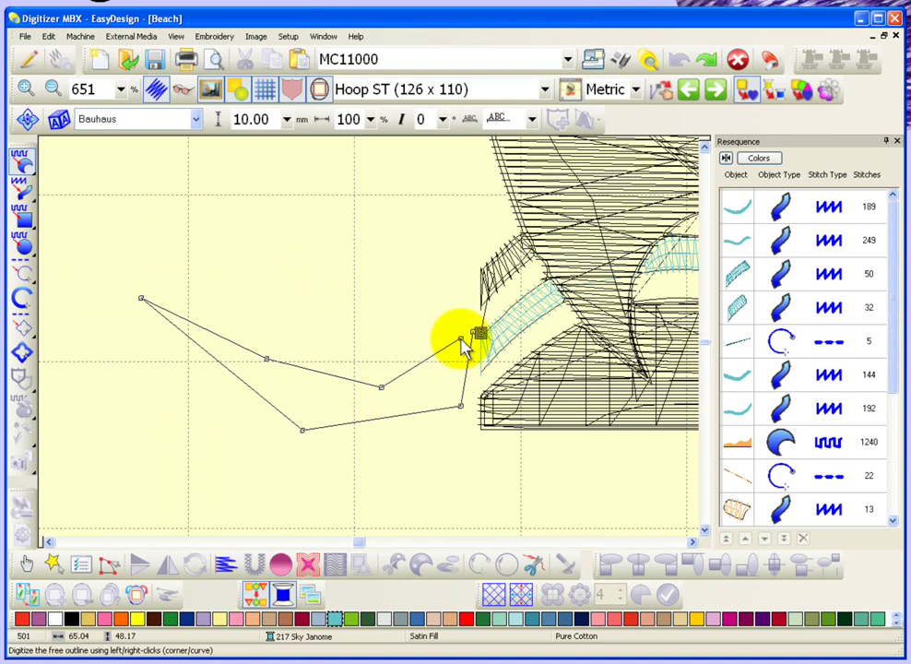
pyautogui.click(461, 341)
pyautogui.press('Return')
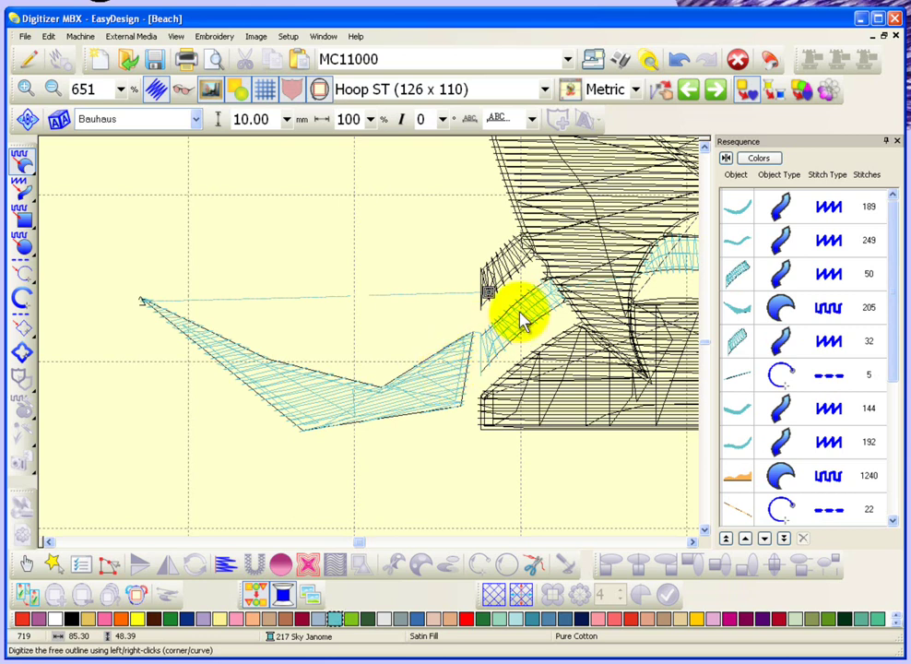
# Reshape the point where the new shape meets the wave, reselect it, and zoom to fit
pyautogui.click(107, 565)
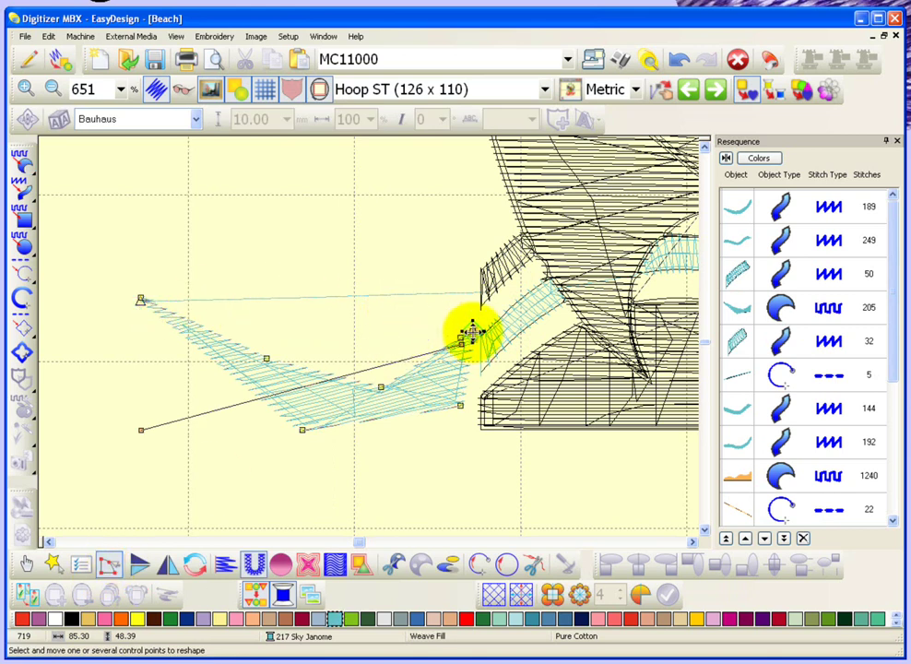
pyautogui.moveTo(472, 332); pyautogui.dragTo(472, 328)
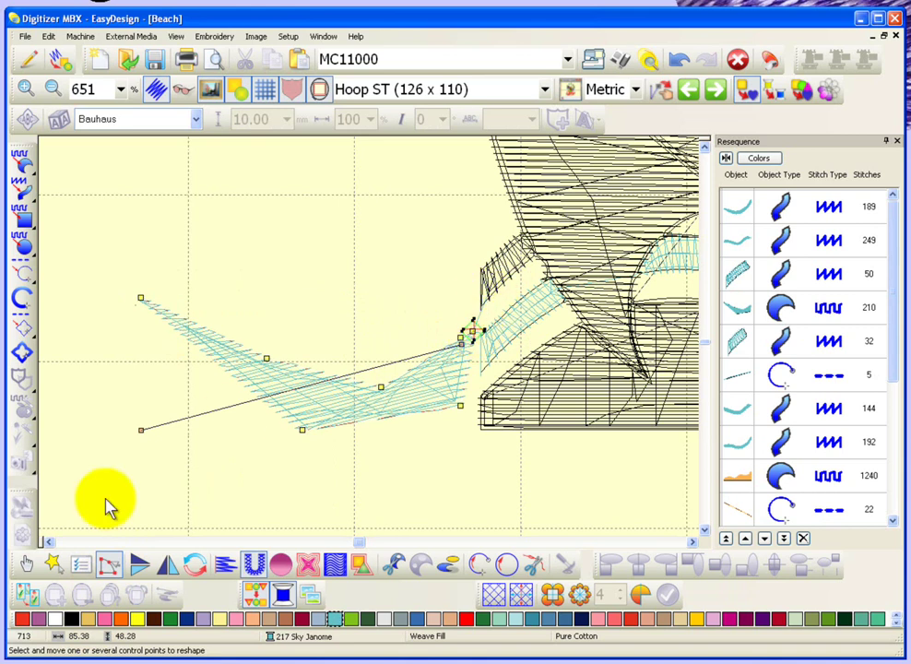
pyautogui.click(28, 562)
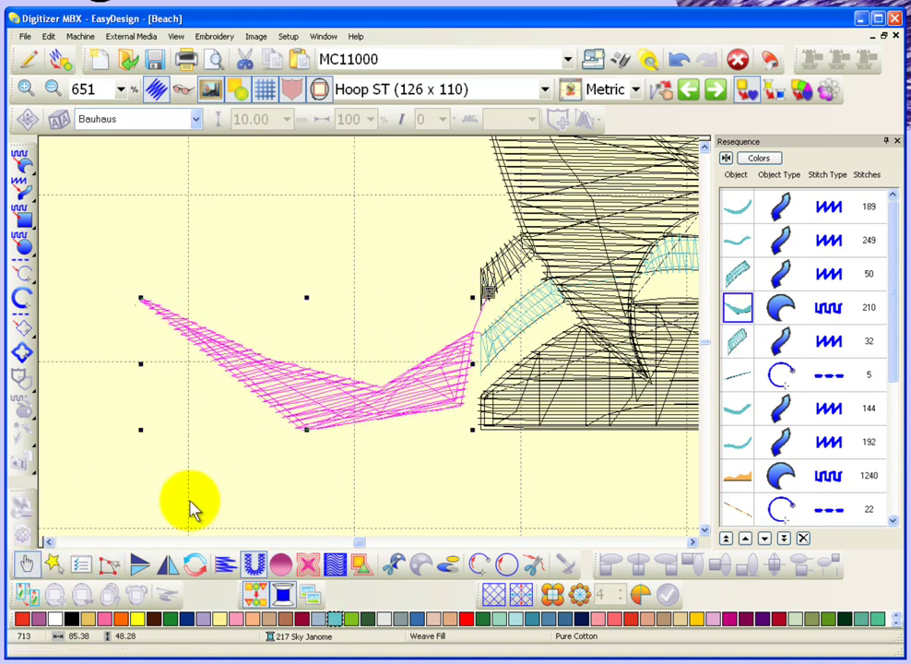
pyautogui.hotkey('shift', 'z')
# Show the whole design and step forward to stitch 4647 in 225 Red Janome, checking the new wave piece
pyautogui.press('Escape')
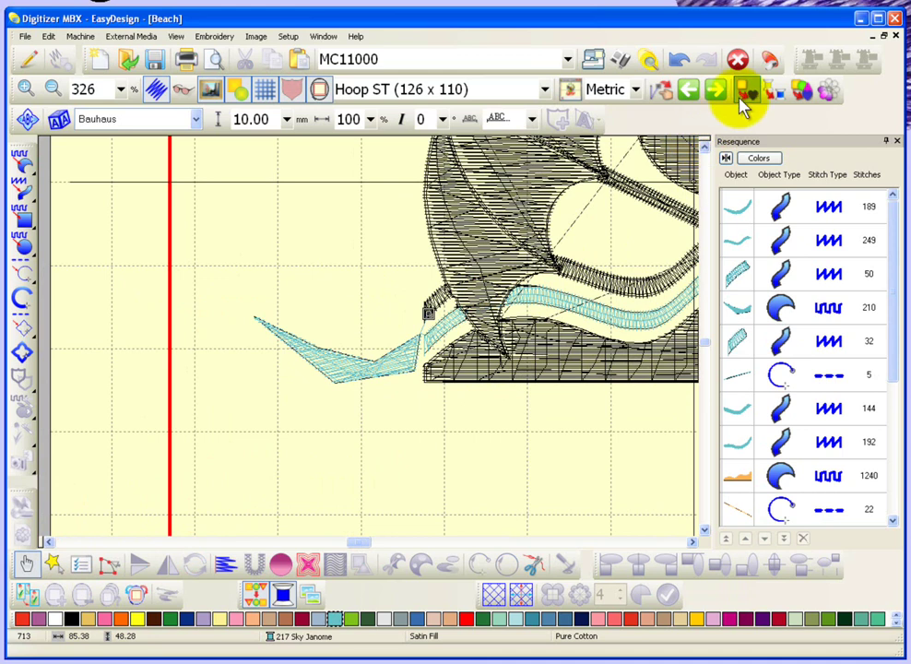
pyautogui.press('0')
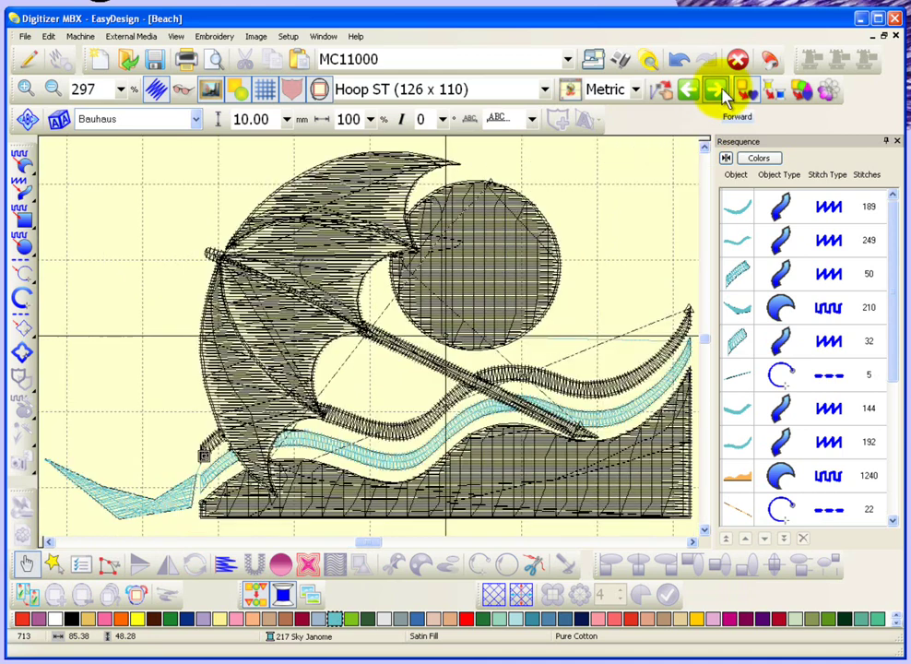
pyautogui.click(725, 95)
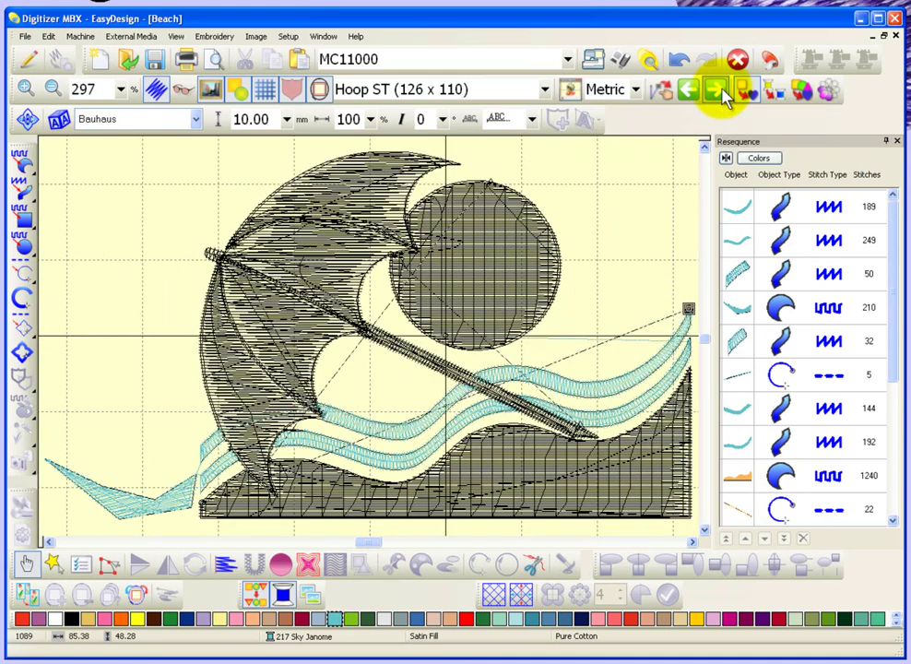
pyautogui.click(726, 95)
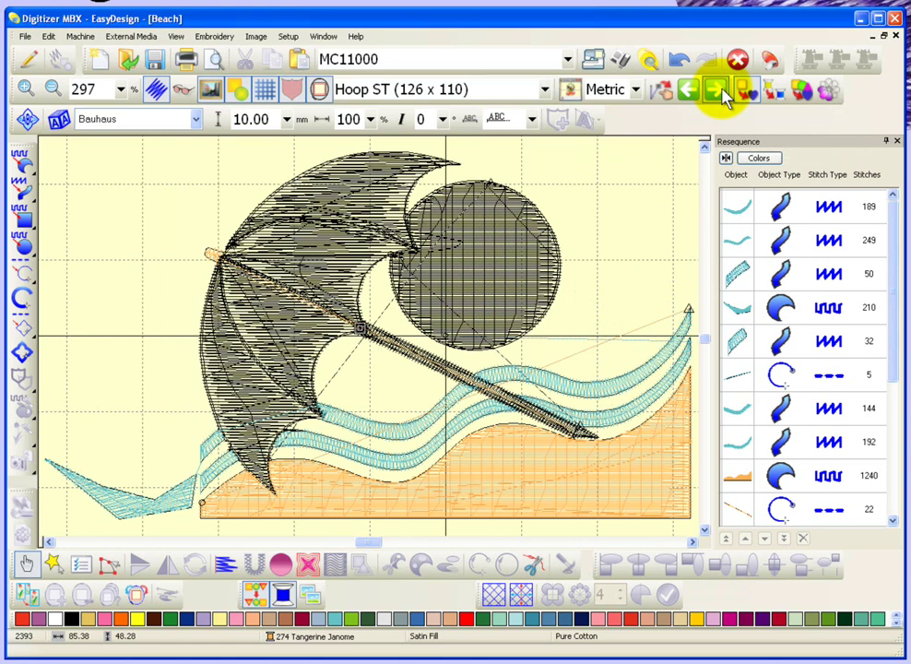
pyautogui.click(725, 95)
pyautogui.click(725, 95)
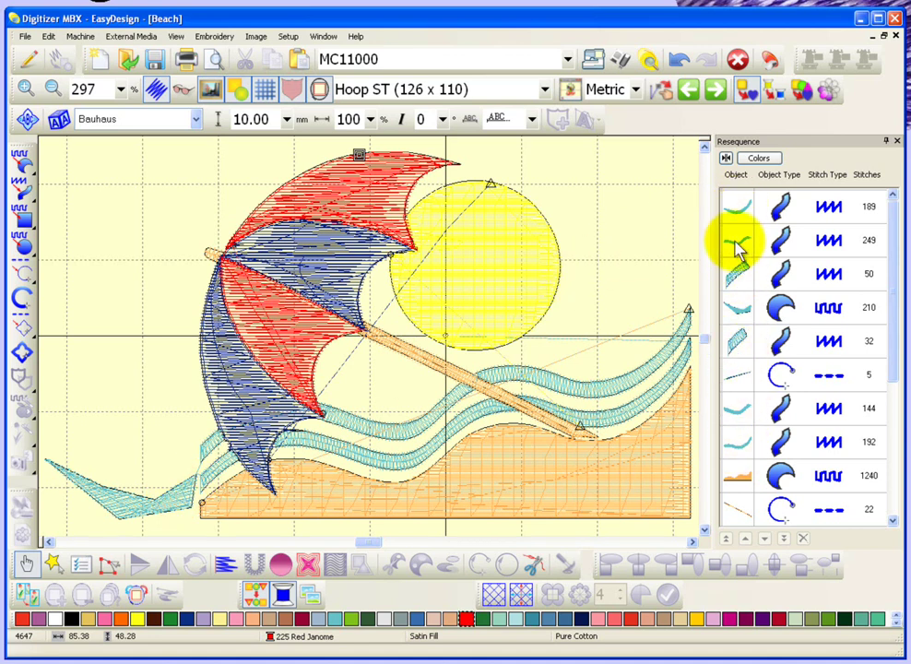
pyautogui.click(743, 306)
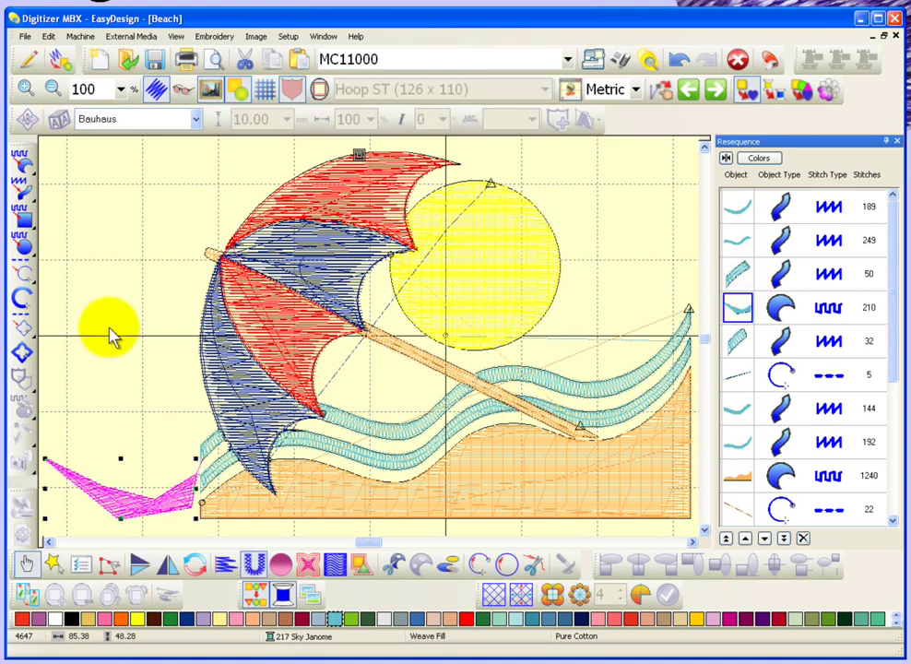
pyautogui.click(81, 218)
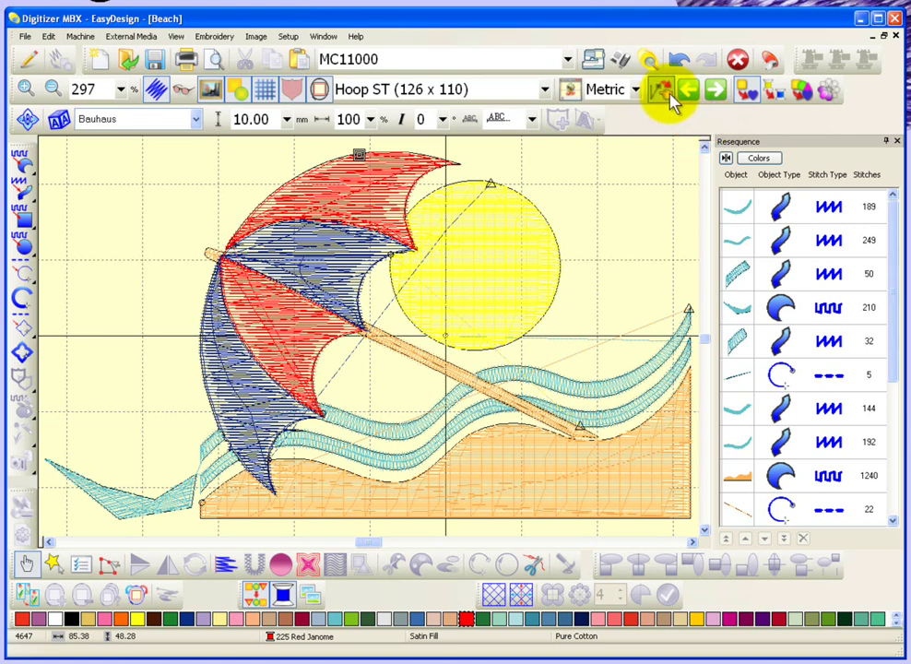
# Open Slow Redraw with HideBefore, toggle AutoScroll, play the redraw and raise speed to 504 s/s
pyautogui.click(831, 90)
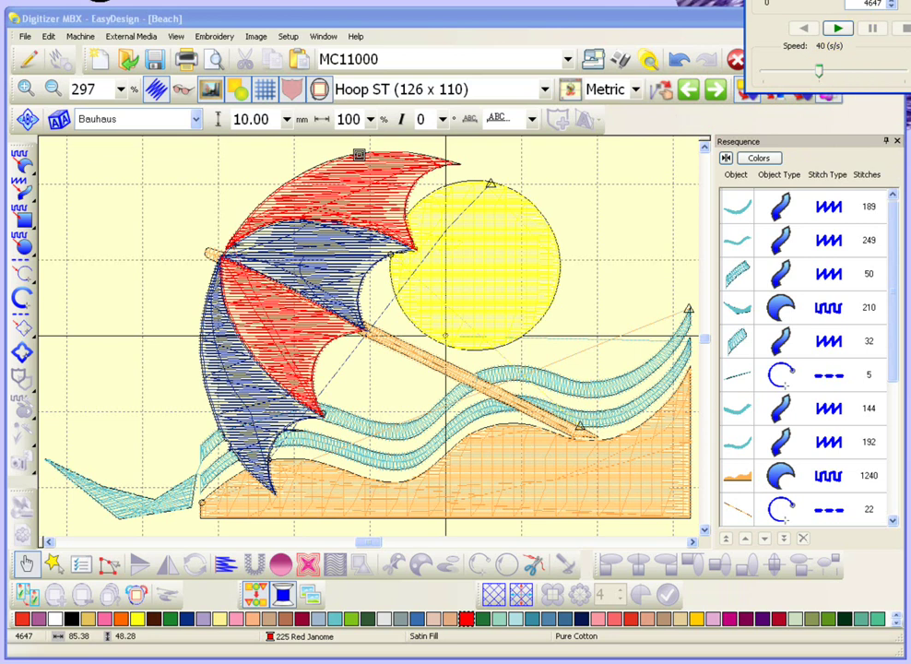
pyautogui.moveTo(848, 1); pyautogui.dragTo(761, 34)
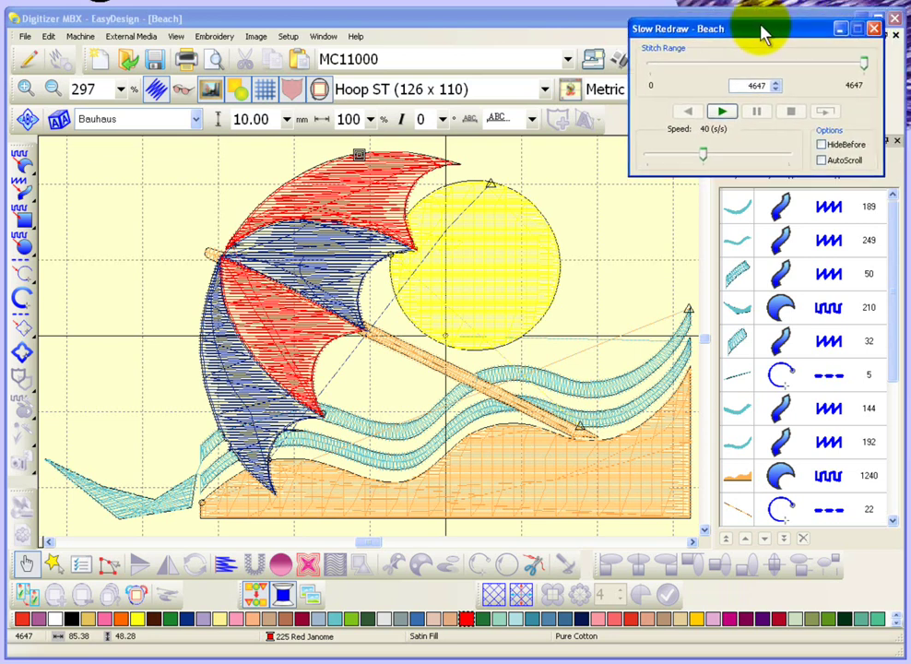
pyautogui.click(822, 146)
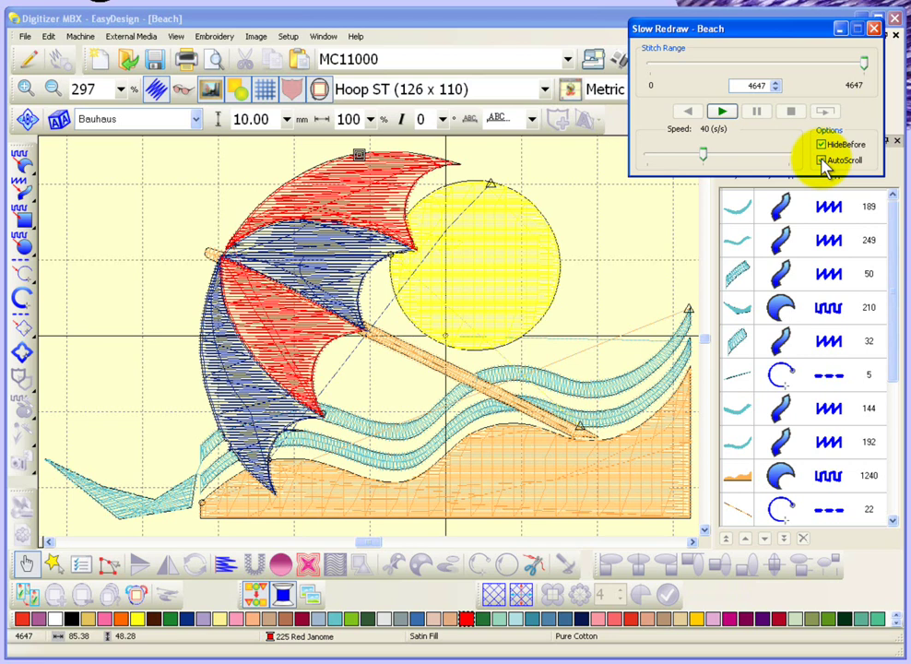
pyautogui.click(822, 161)
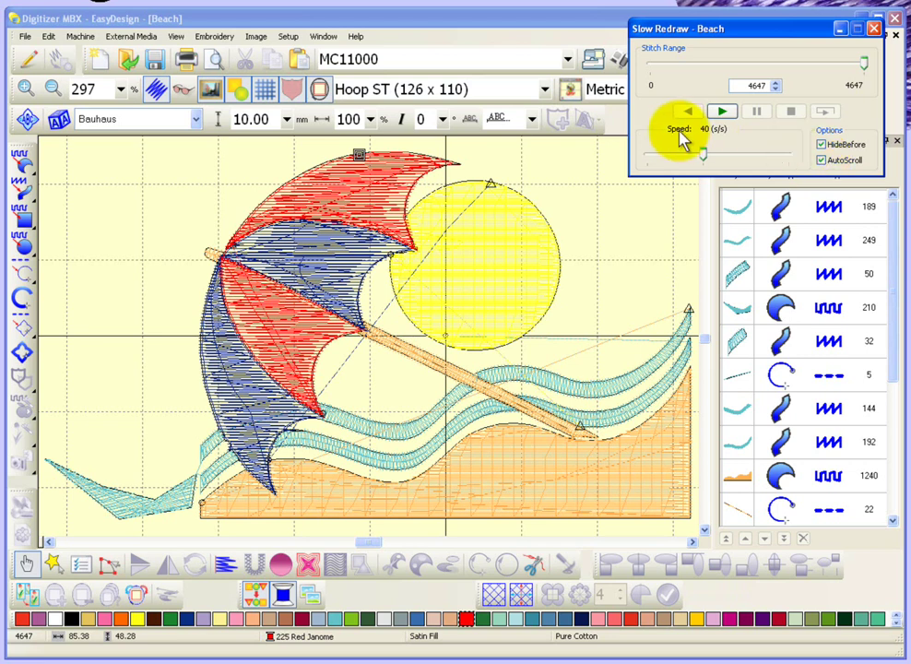
pyautogui.click(726, 110)
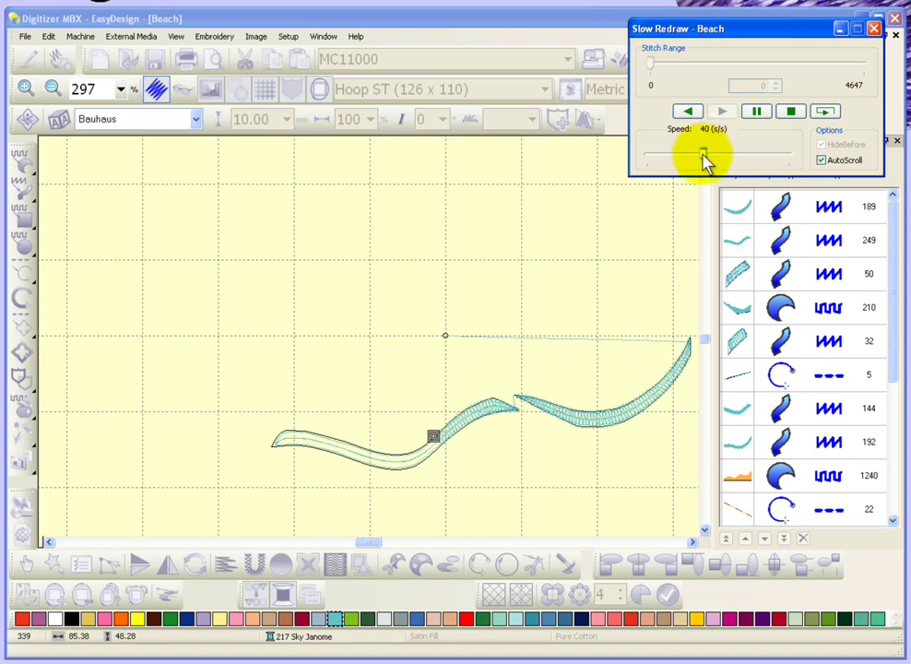
pyautogui.moveTo(707, 155); pyautogui.dragTo(751, 159)
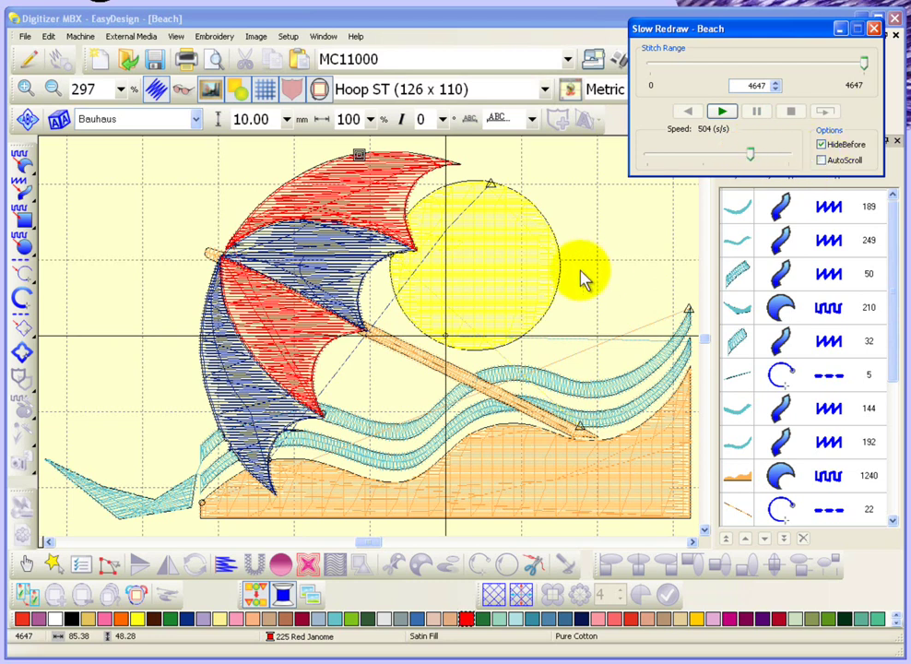
# Zoom in on the umbrella panels and replay the close-up in Slow Redraw
pyautogui.click(873, 29)
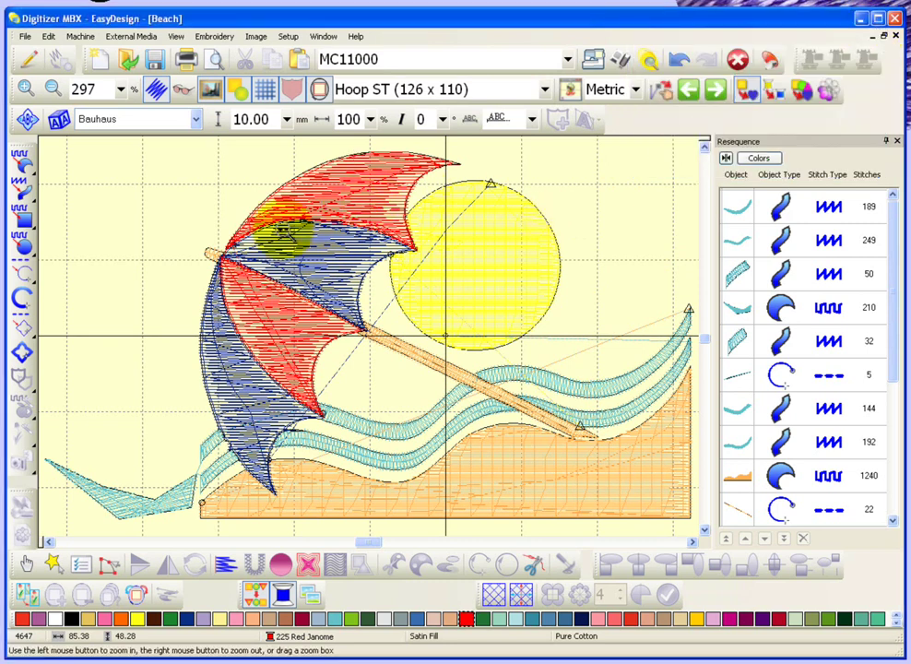
pyautogui.moveTo(196, 220); pyautogui.dragTo(396, 353)
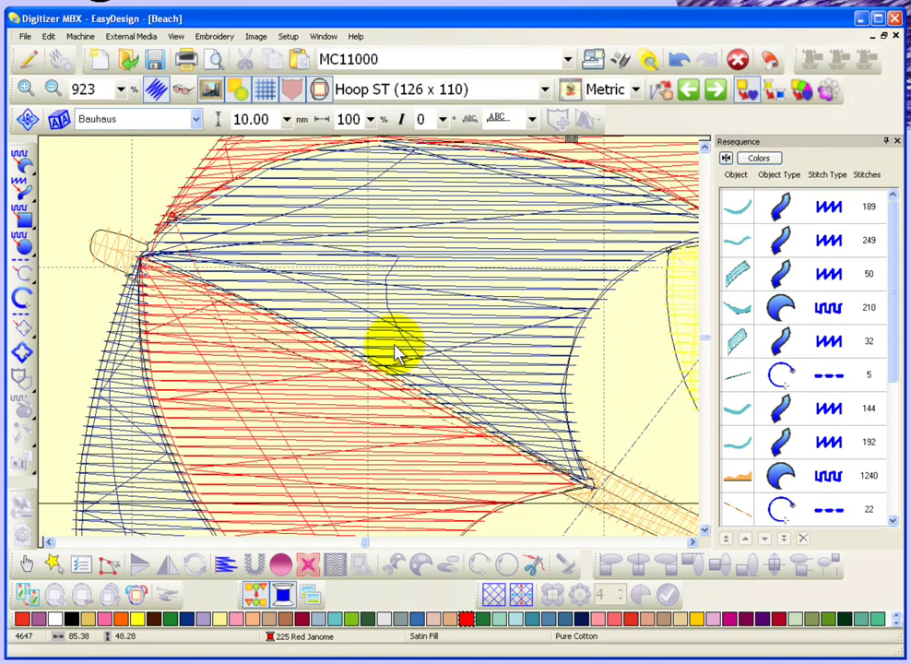
pyautogui.click(825, 92)
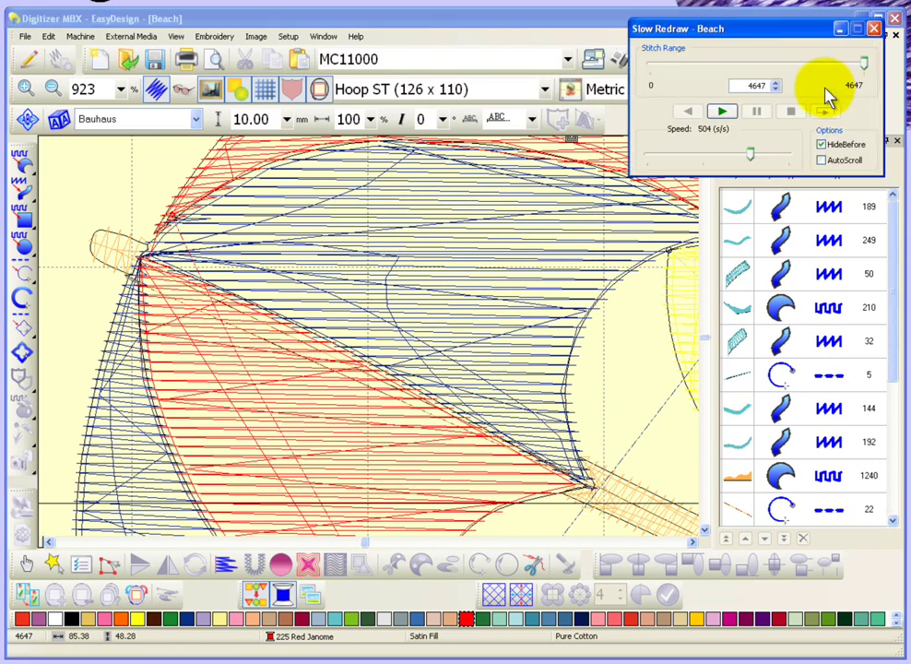
pyautogui.click(723, 112)
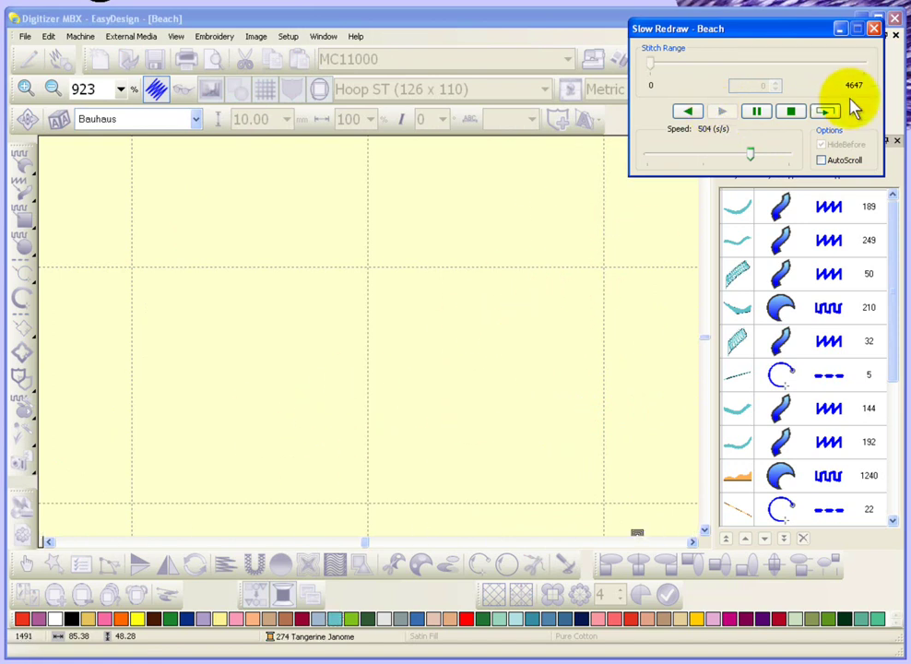
pyautogui.click(794, 112)
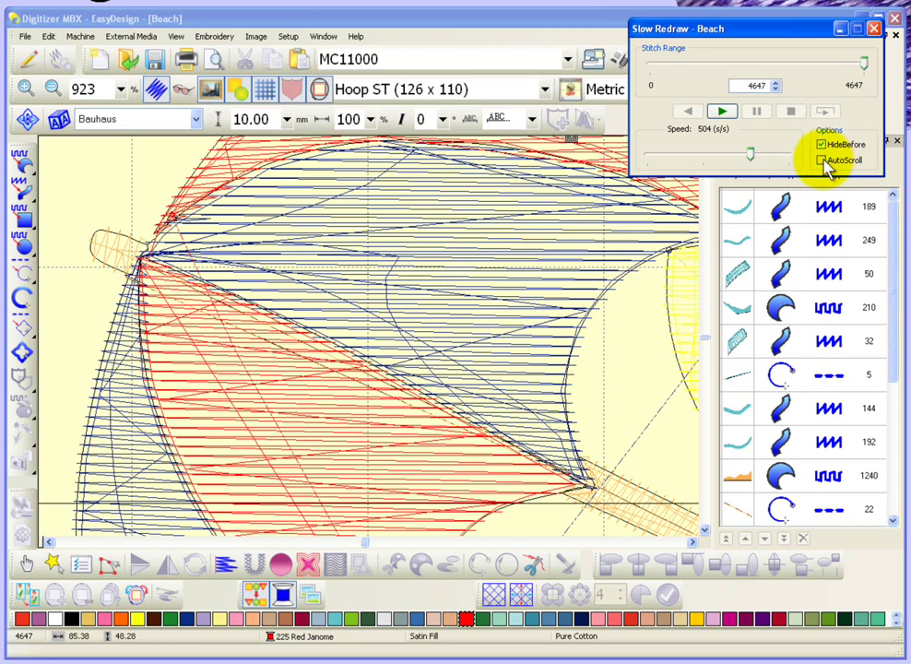
pyautogui.click(720, 113)
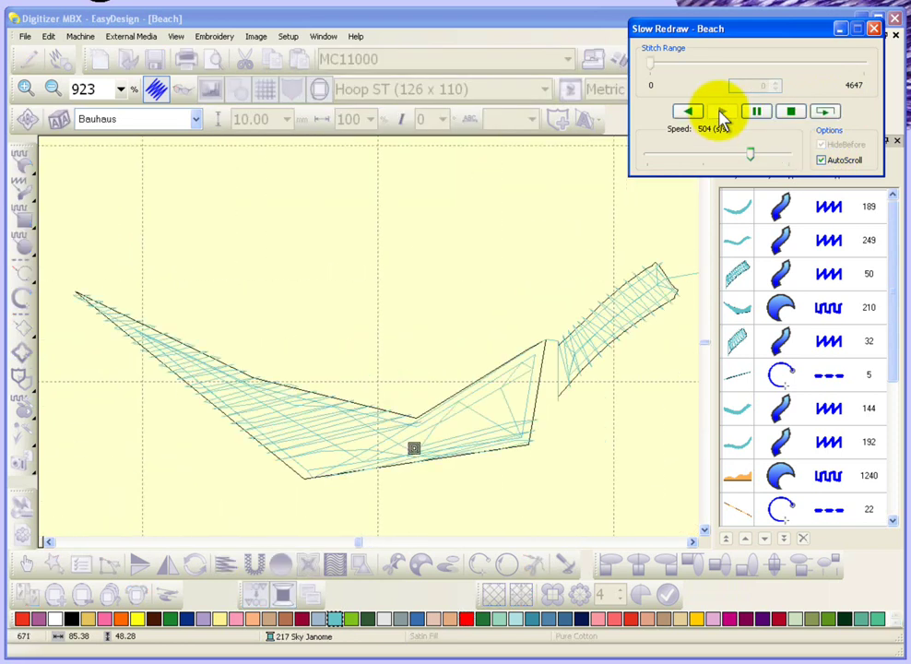
# Replay the umbrella stitching at 55 stitches per second, then stop and close Slow Redraw
pyautogui.click(757, 111)
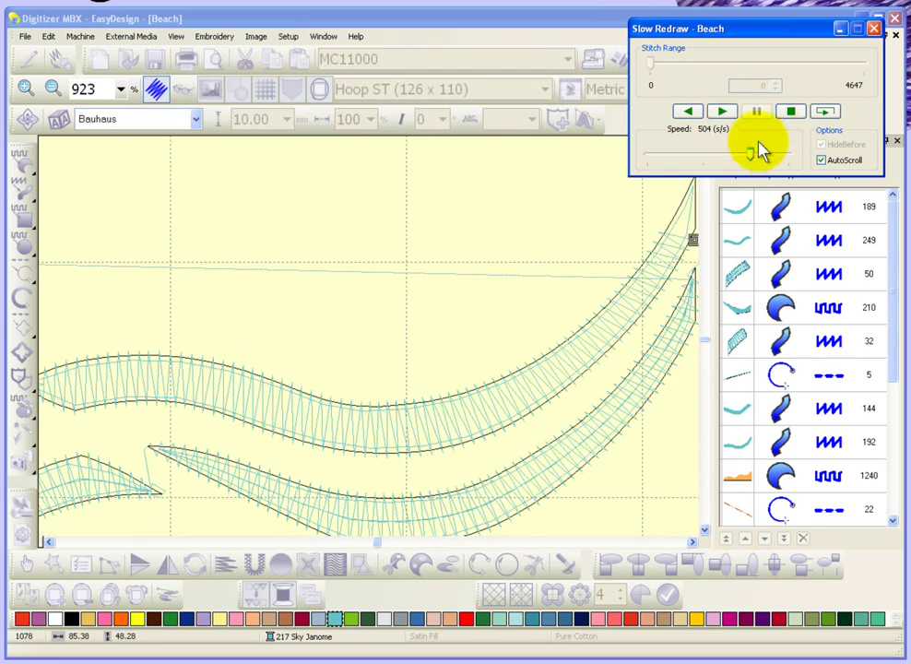
pyautogui.moveTo(751, 159); pyautogui.dragTo(709, 158)
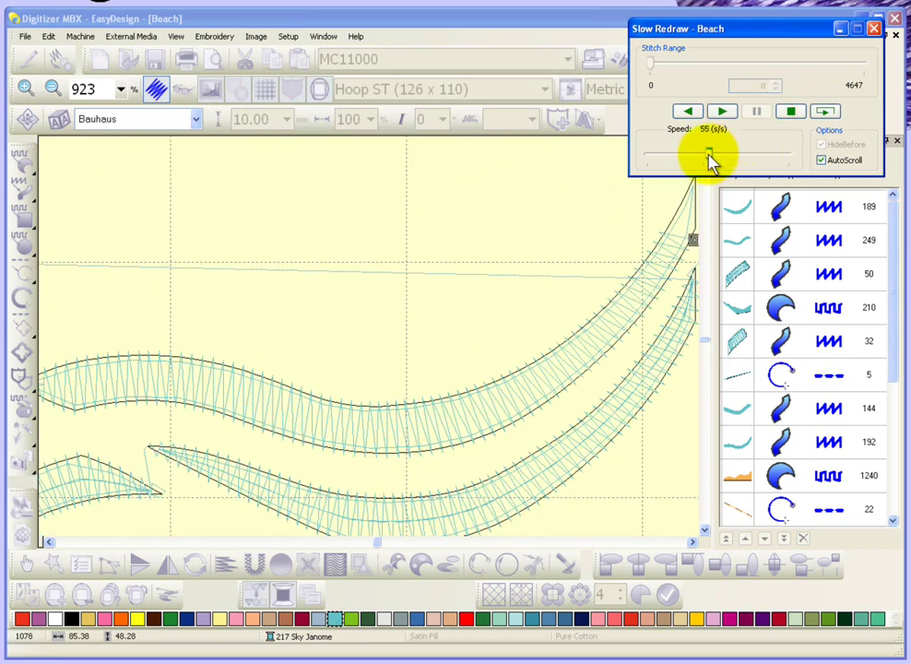
pyautogui.click(720, 113)
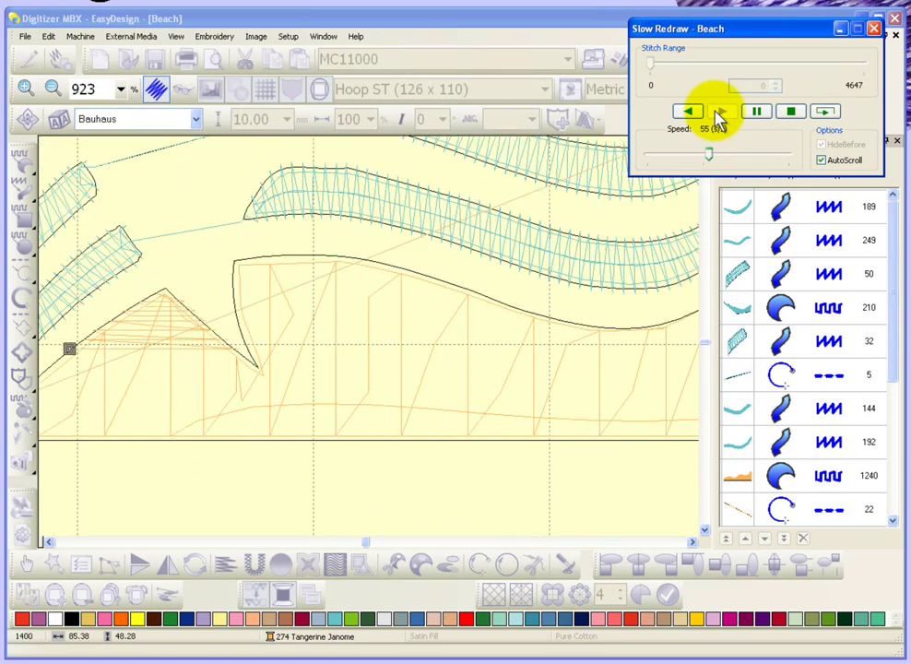
pyautogui.click(786, 118)
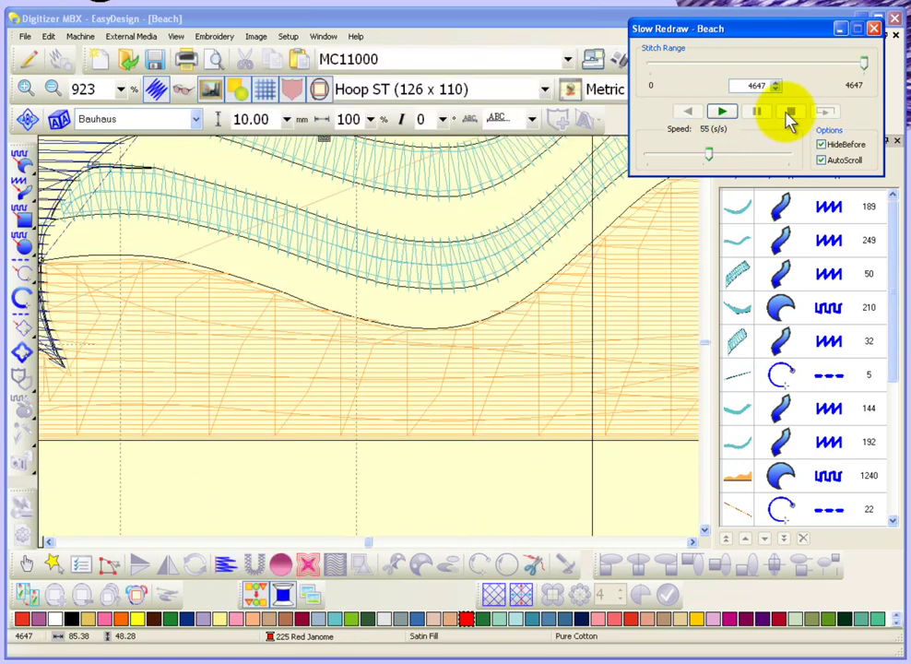
pyautogui.click(874, 29)
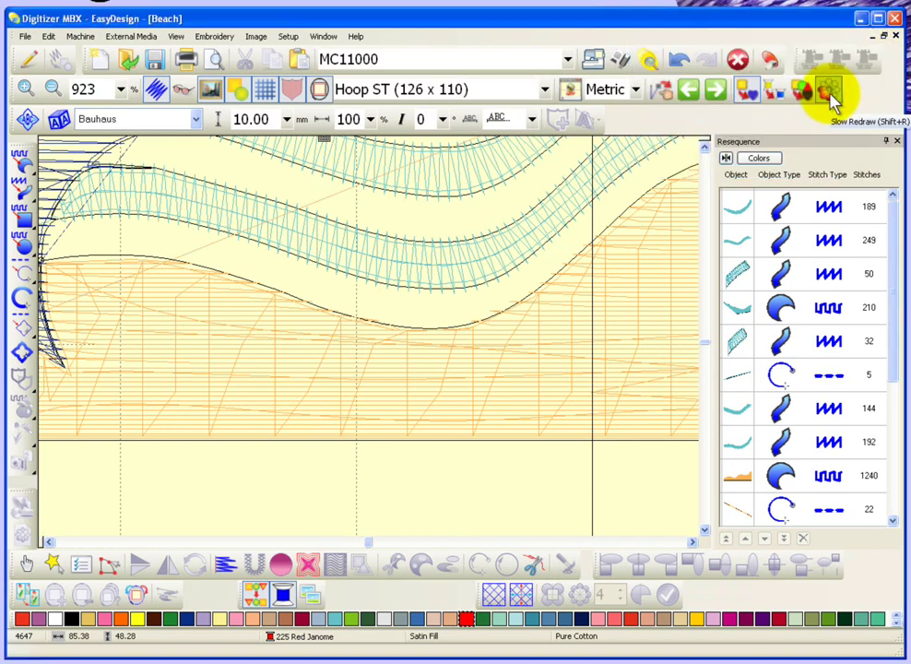
# Fit the whole Beach design in view and toggle Artistic View on, then back off
pyautogui.press('0')
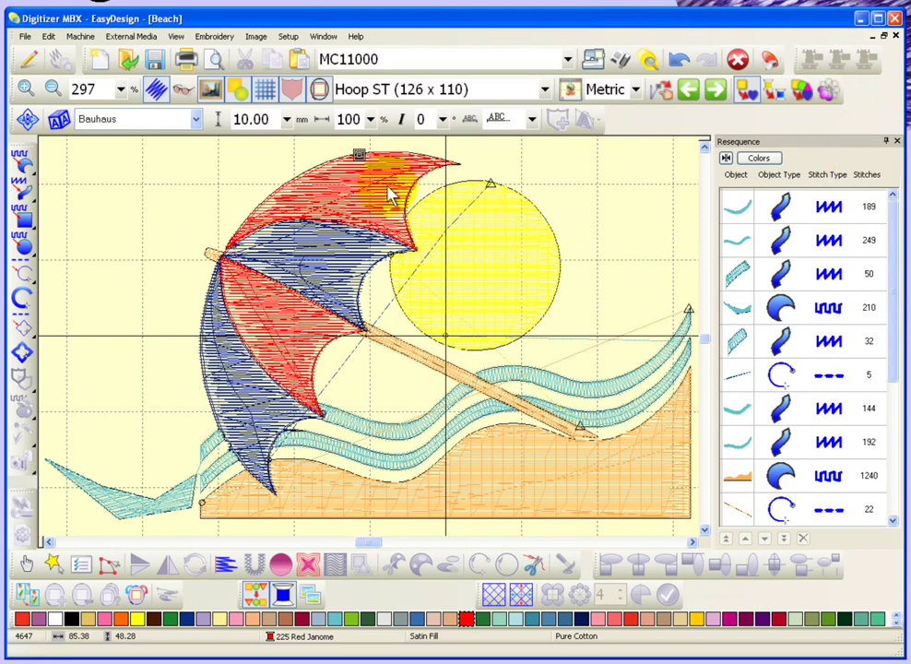
pyautogui.click(183, 93)
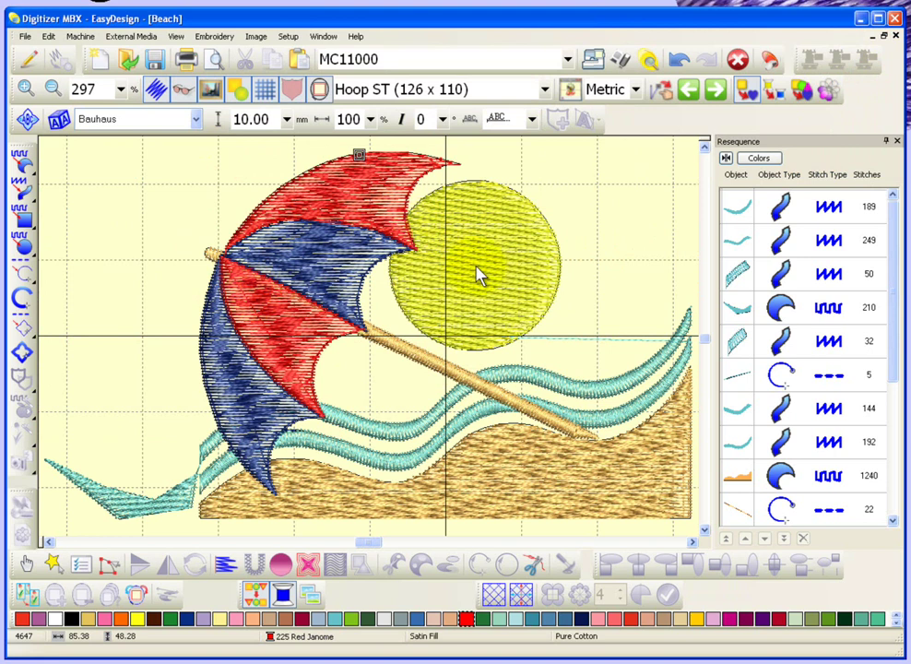
pyautogui.click(830, 90)
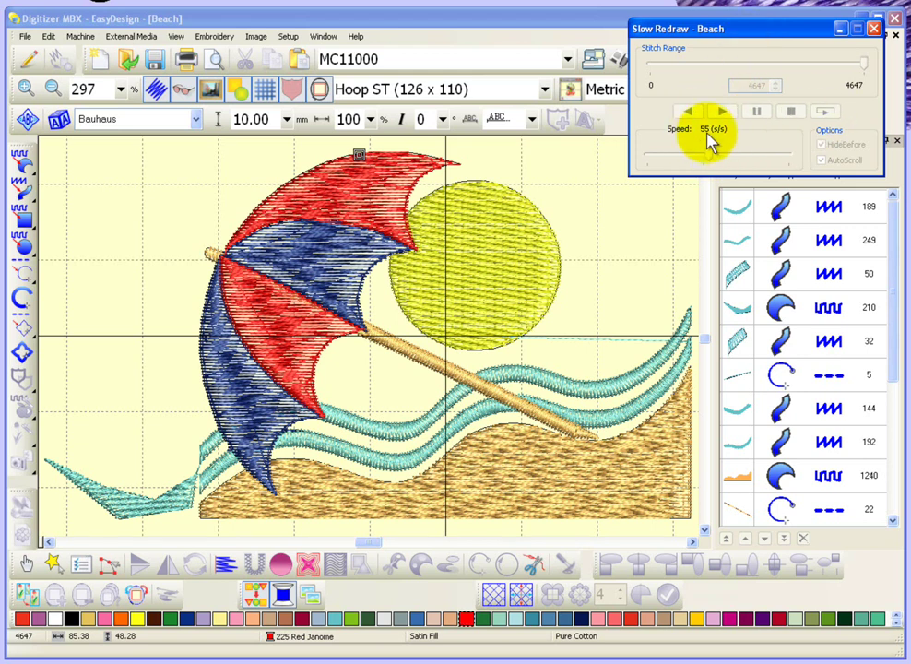
pyautogui.click(874, 29)
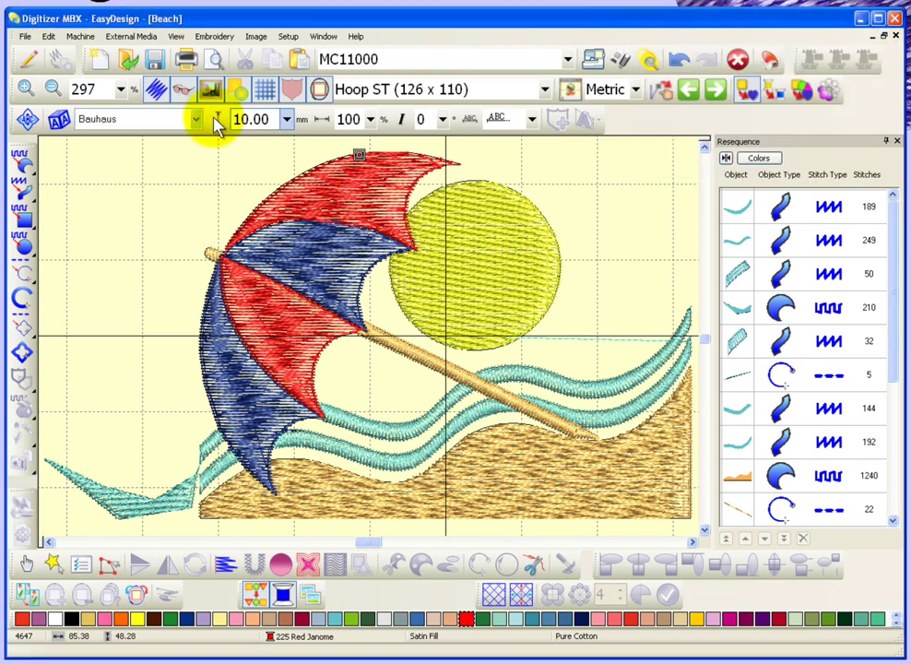
pyautogui.click(185, 88)
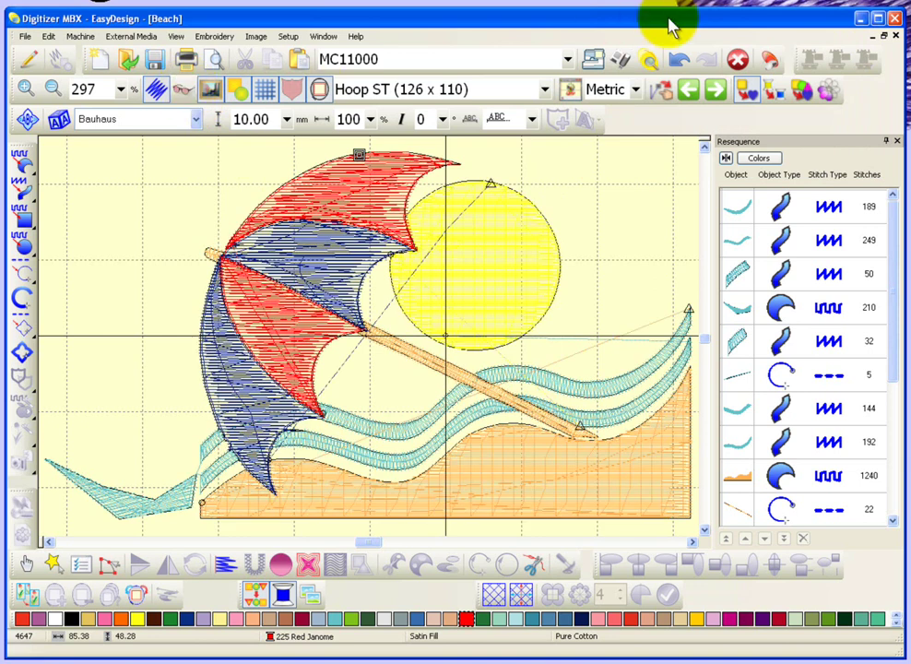
# Run another slow redraw of the Beach design through to stitch 4647, then close it
pyautogui.click(828, 93)
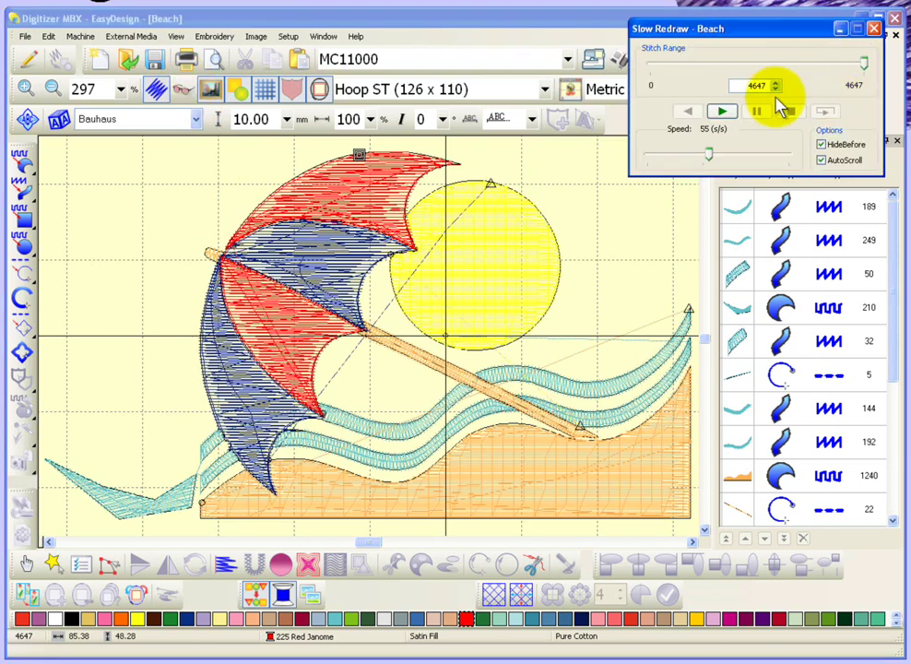
pyautogui.click(720, 114)
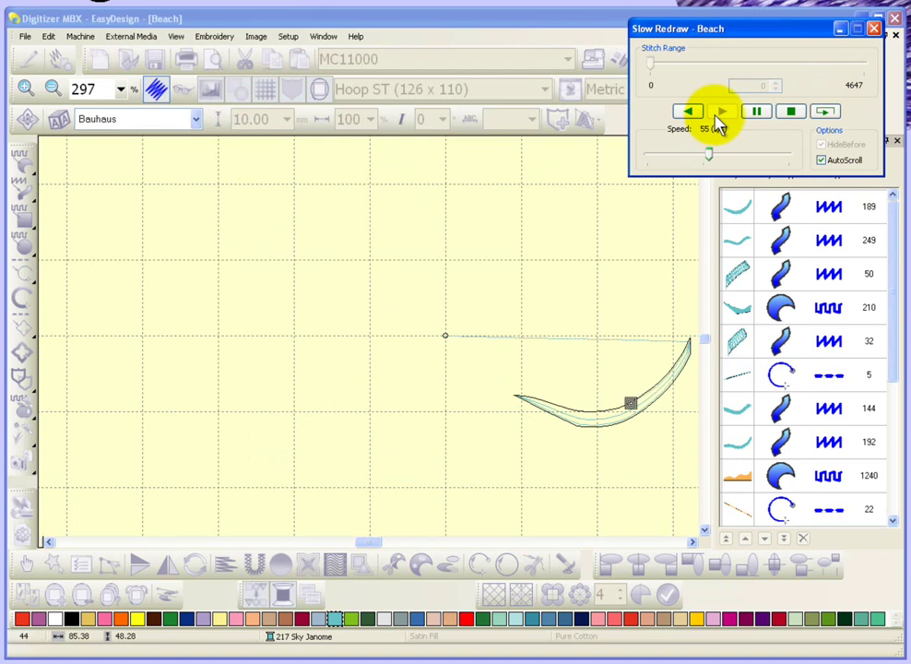
pyautogui.click(790, 114)
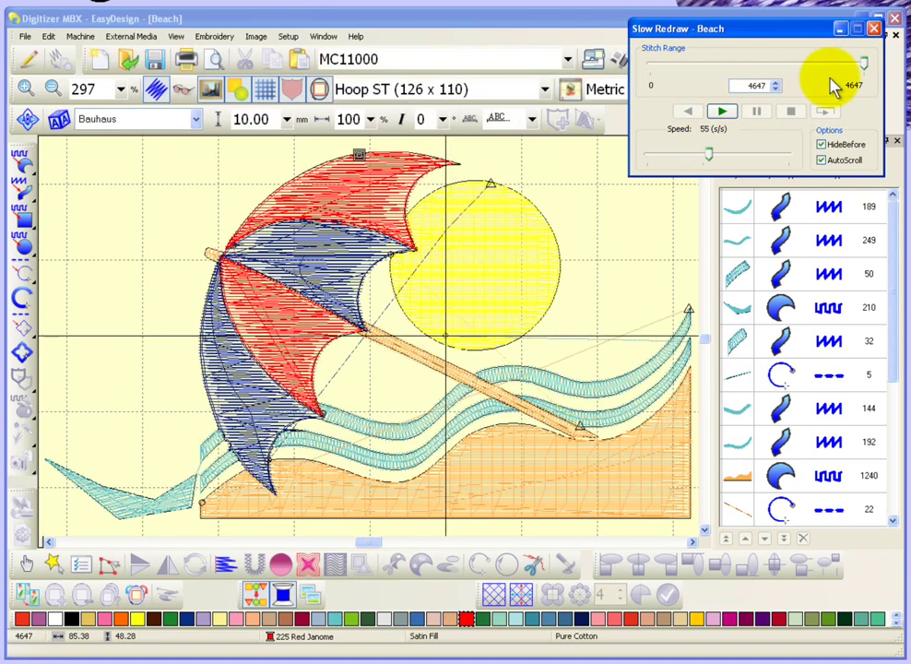
pyautogui.click(875, 29)
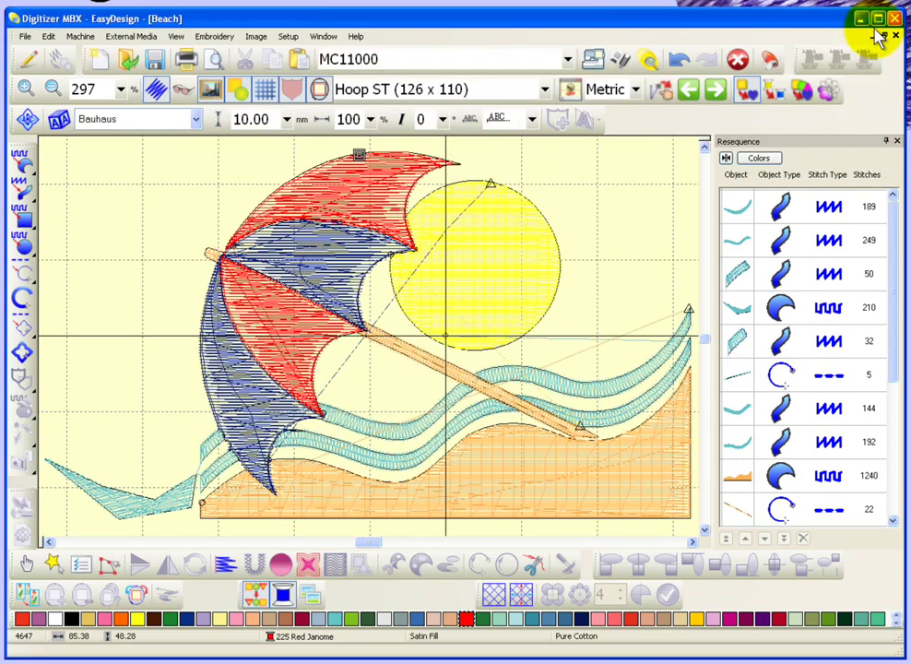